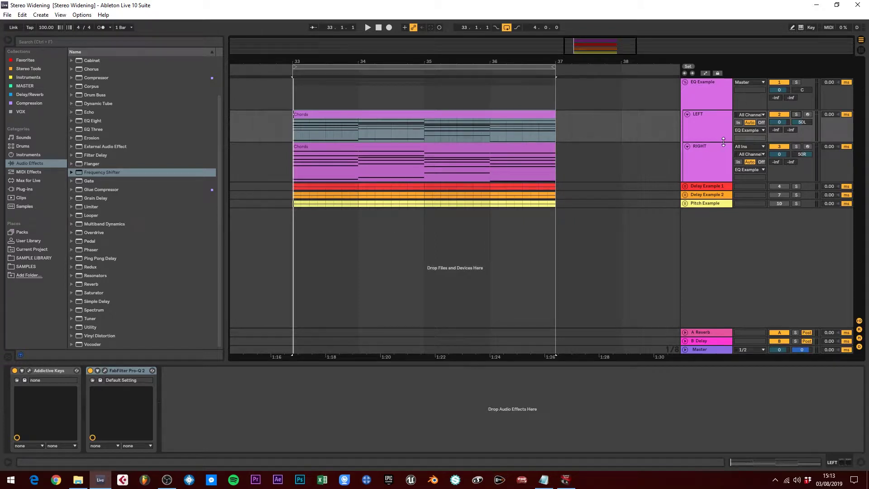
Enlarge and solo the LEFT track, reset its panning to centre, and play back its chords.
left_click_drag(723, 141, 723, 150)
left_click(749, 124)
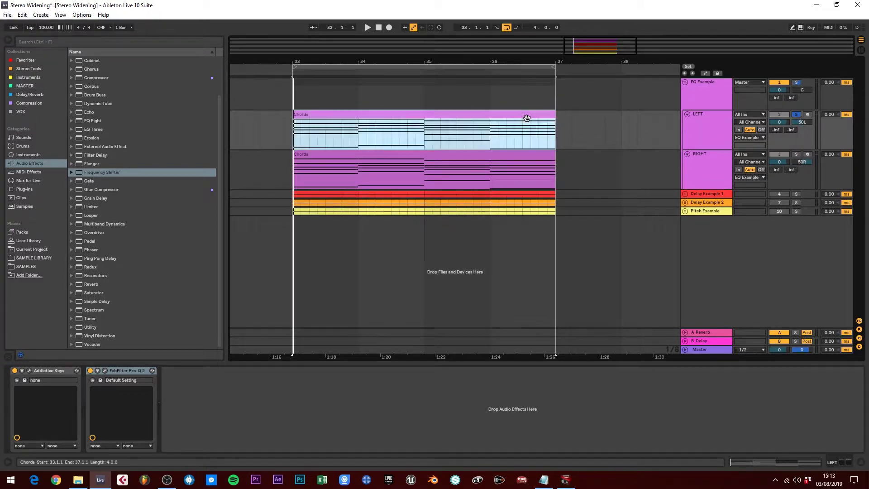
left_click(802, 121)
key("Delete")
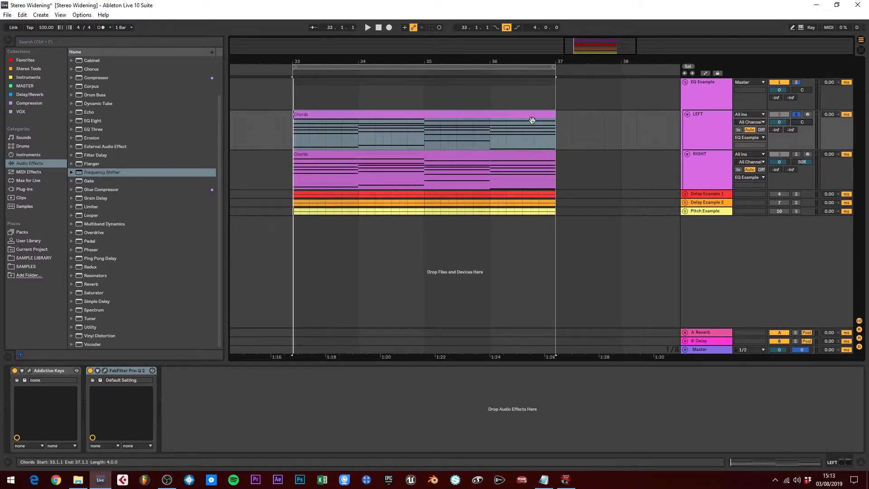
left_click(499, 116)
key("space")
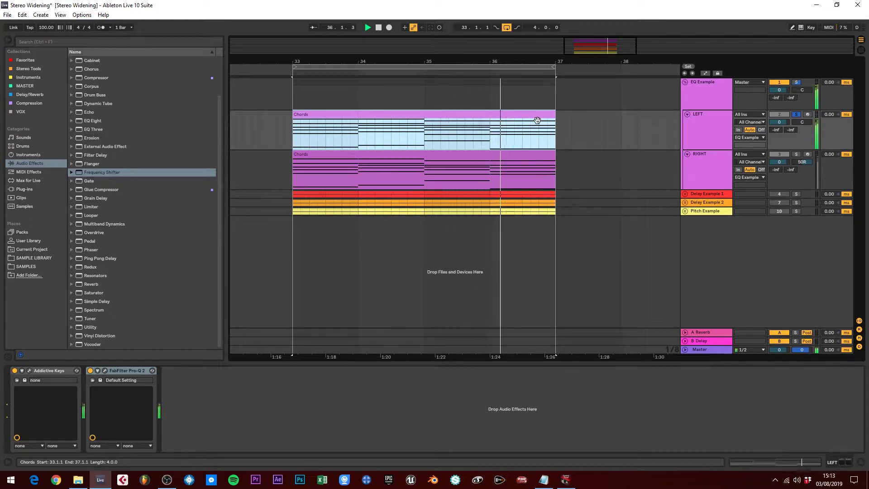
key("space")
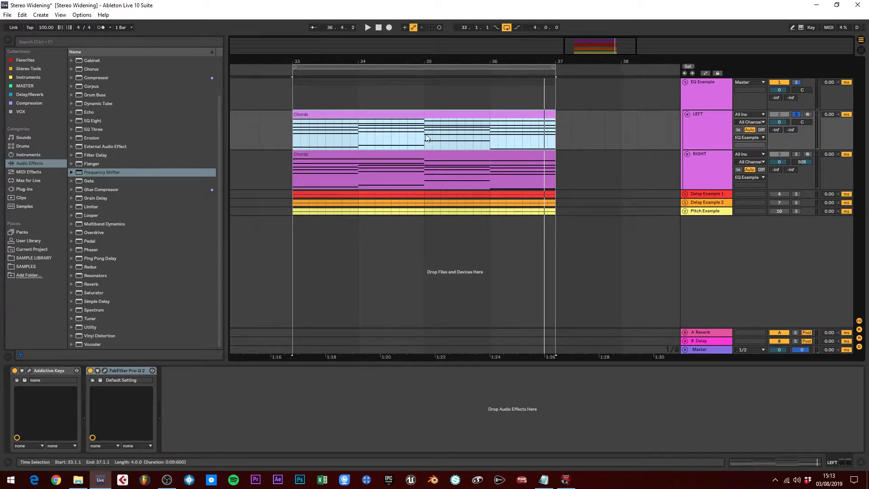
Pan the LEFT track hard left to 50L, opposite the RIGHT track.
left_click(703, 131)
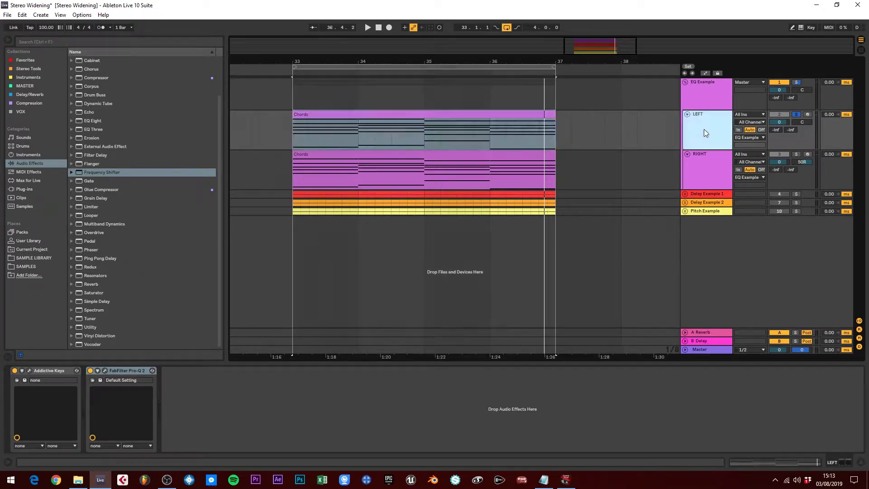
left_click(707, 157)
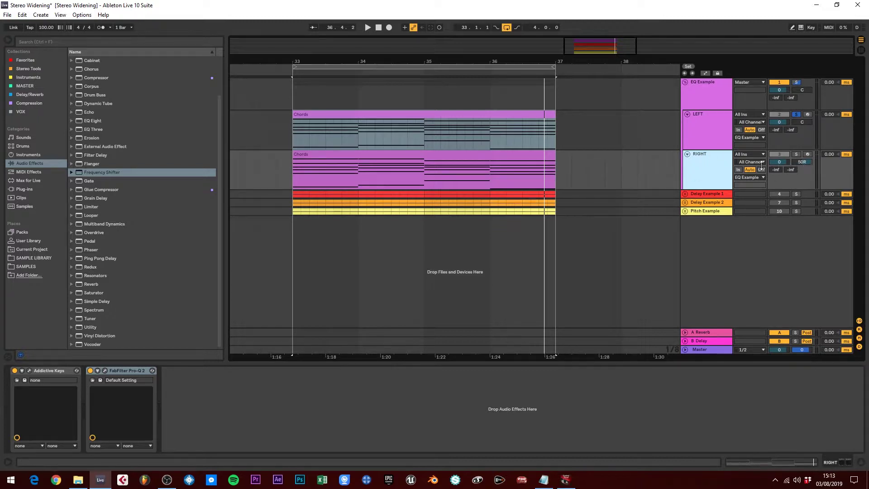
left_click(714, 129)
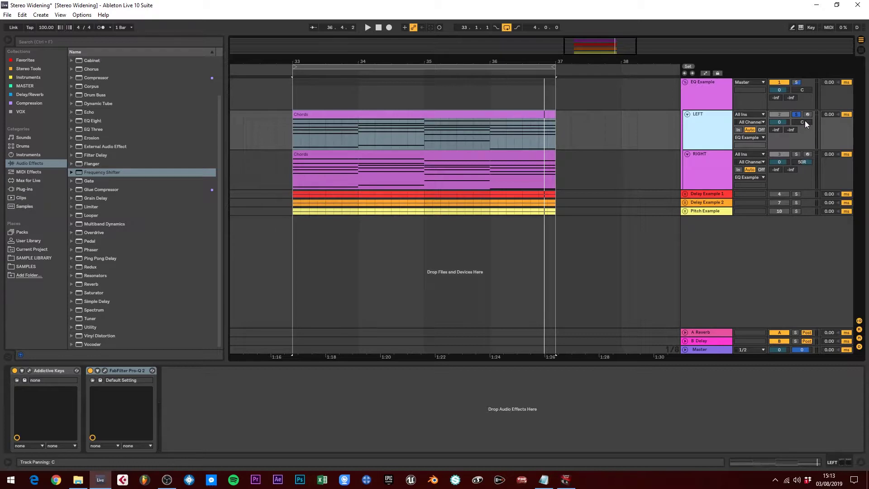
left_click_drag(804, 121, 804, 144)
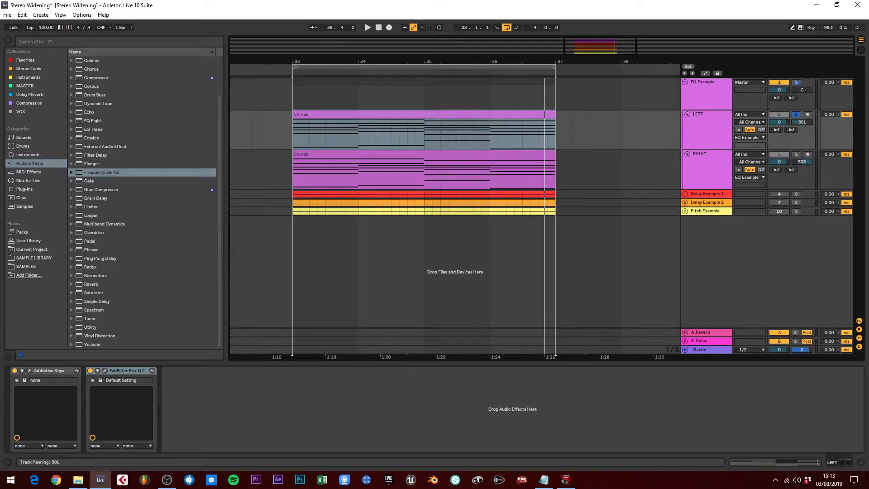
Solo the whole EQ Example group and listen to the LEFT and RIGHT tracks playing together.
left_click(796, 81)
key("space")
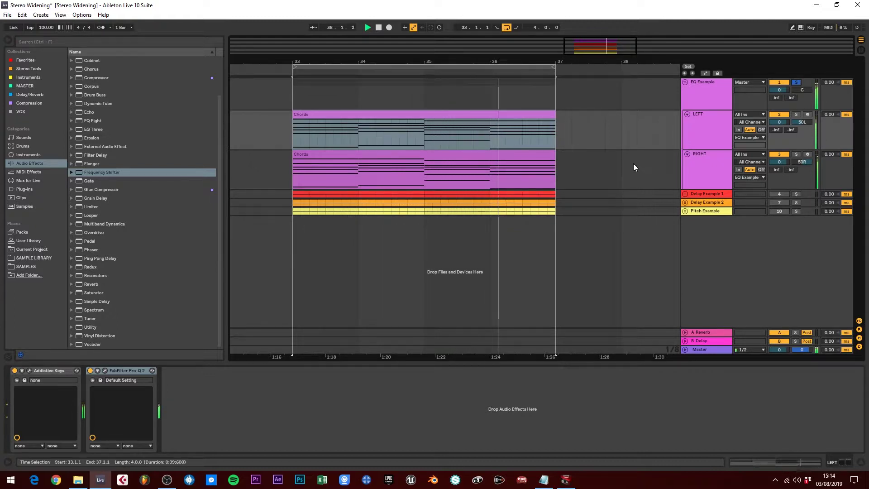
key("space")
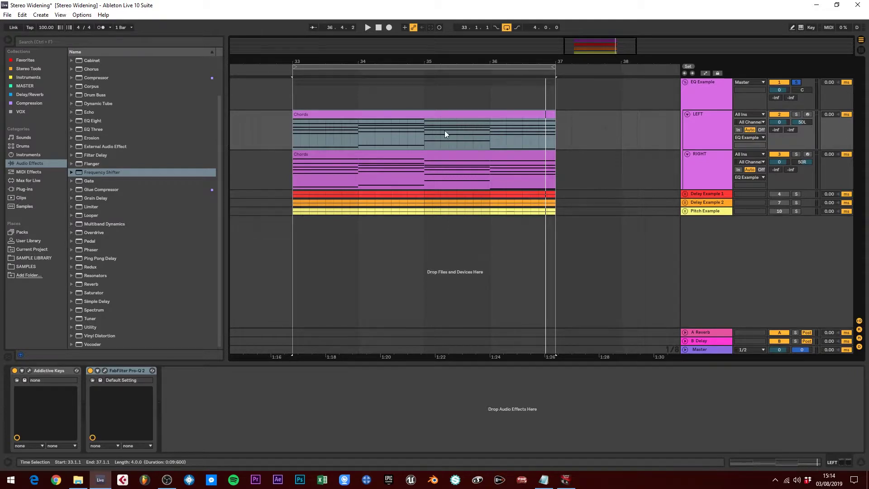
Check the Addictive Keys instrument on the LEFT track, close it, and select that track's Chords clip.
left_click(29, 371)
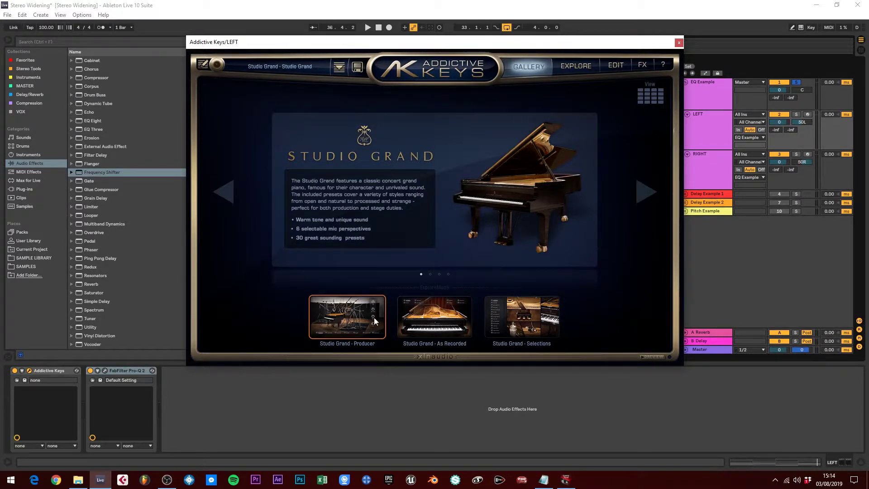
left_click(678, 43)
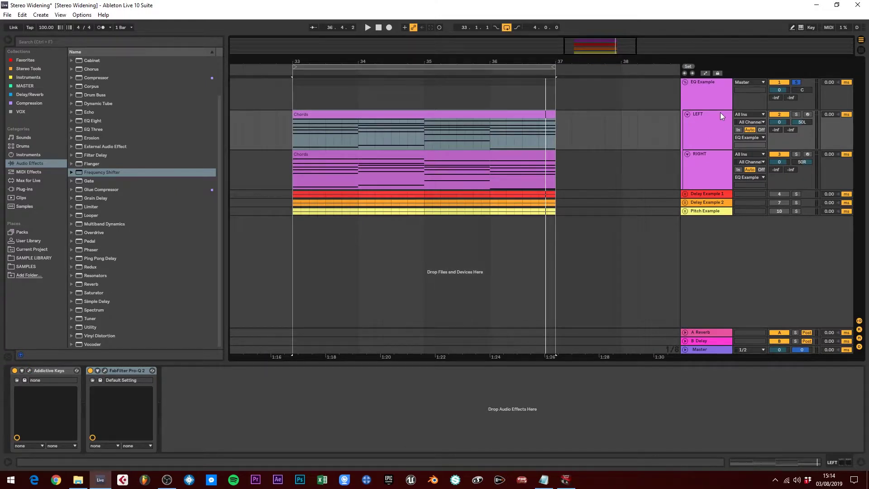
left_click(709, 141)
left_click(709, 139)
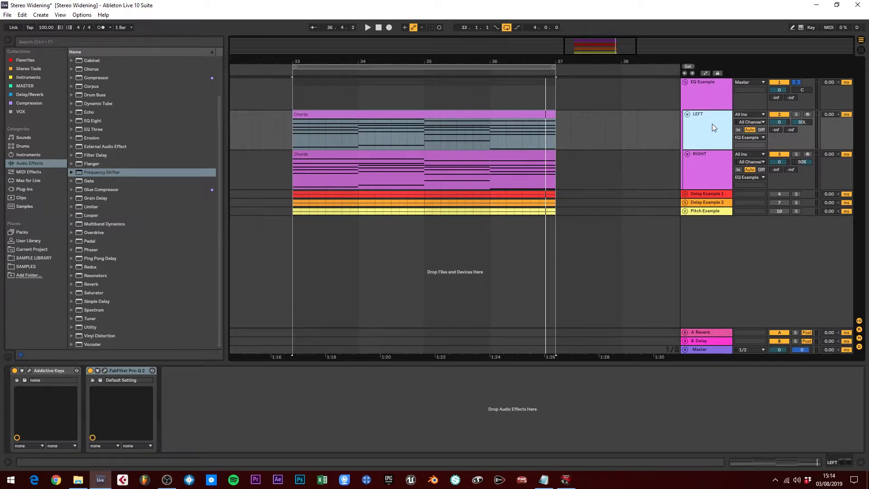
left_click(470, 121)
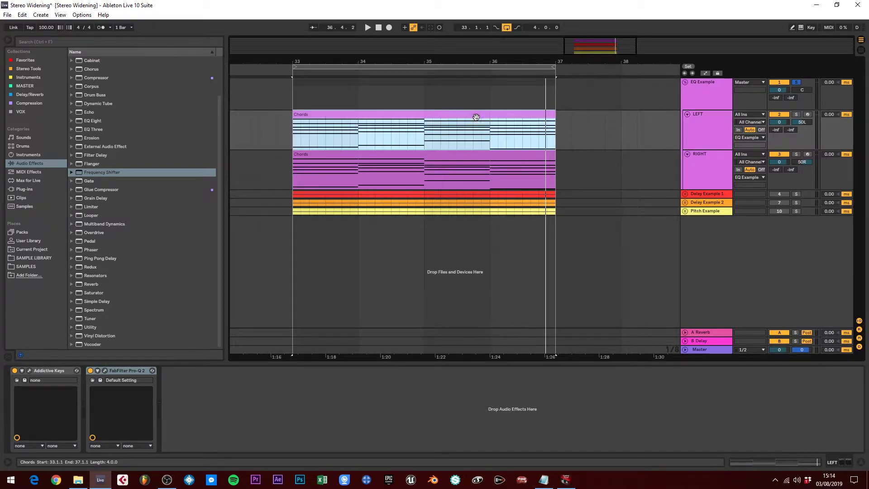
Play the chords and compare the LEFT track soloed, the RIGHT track soloed, and both together.
left_click(797, 115)
key("space")
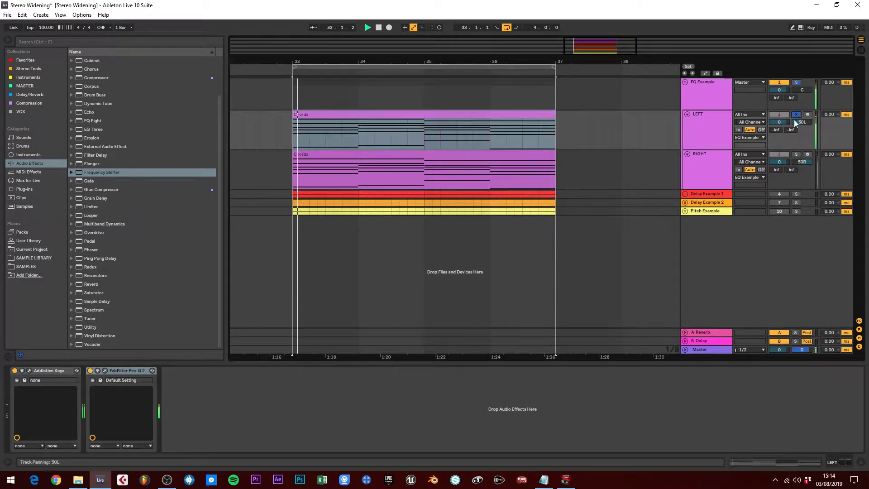
left_click(796, 154)
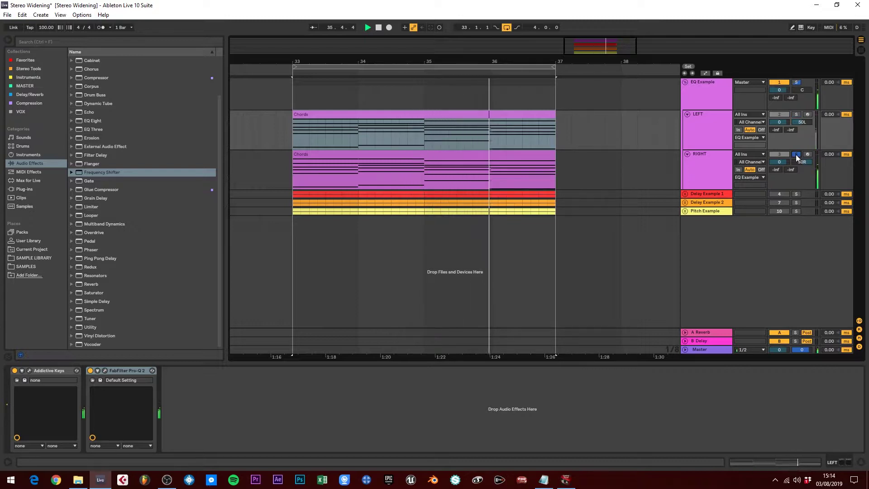
left_click(796, 154)
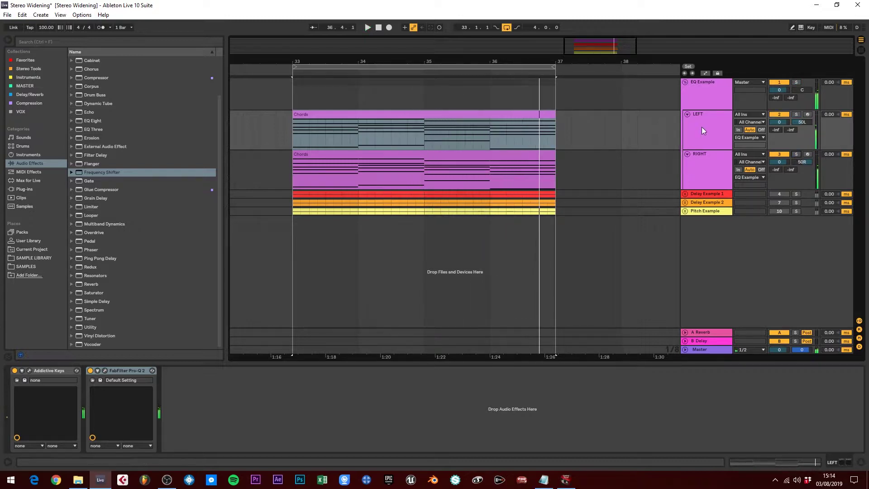
Solo the LEFT track, open its FabFilter Pro-Q 2, and add a Low Cut band at about 11 Hz.
left_click(796, 114)
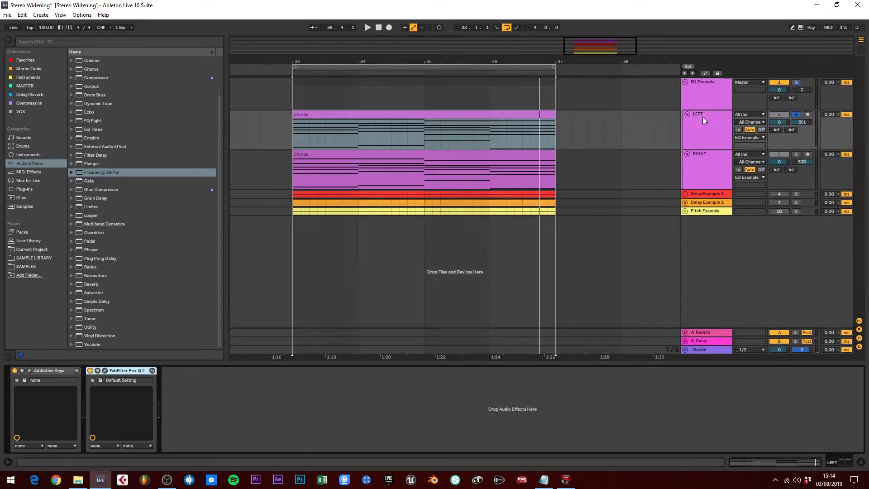
left_click(104, 371)
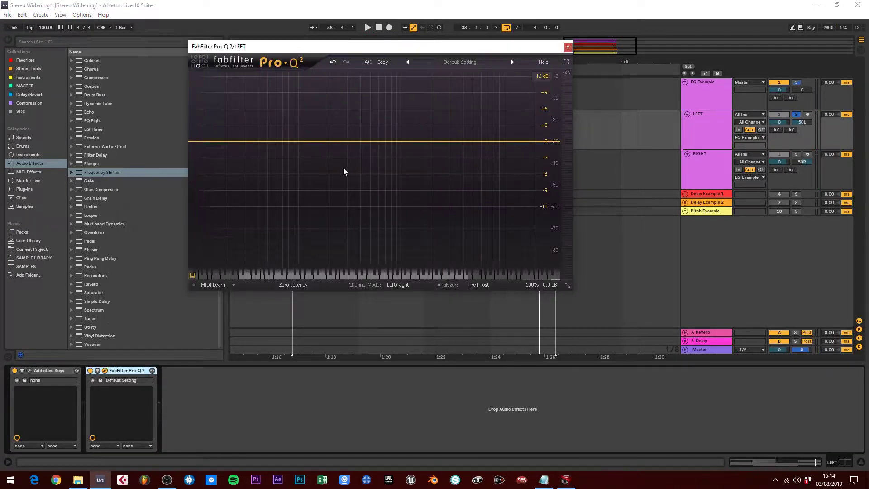
left_click_drag(452, 54, 494, 198)
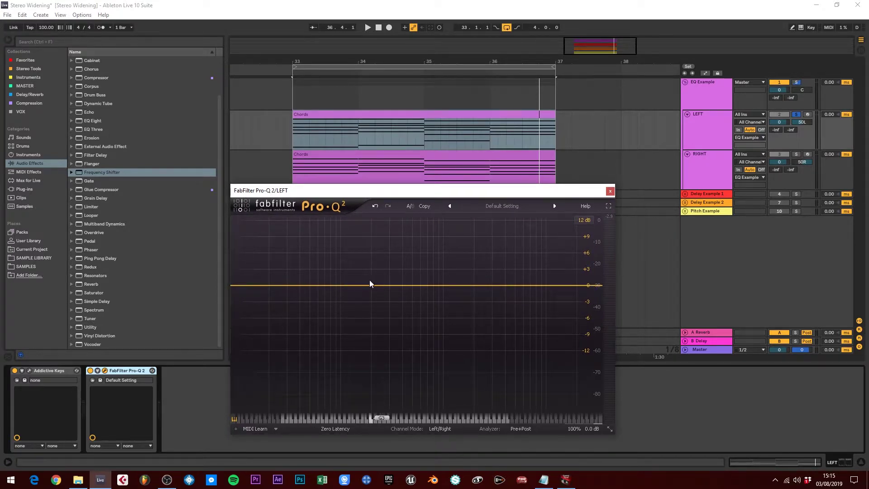
left_click_drag(246, 285, 239, 285)
left_click(244, 286)
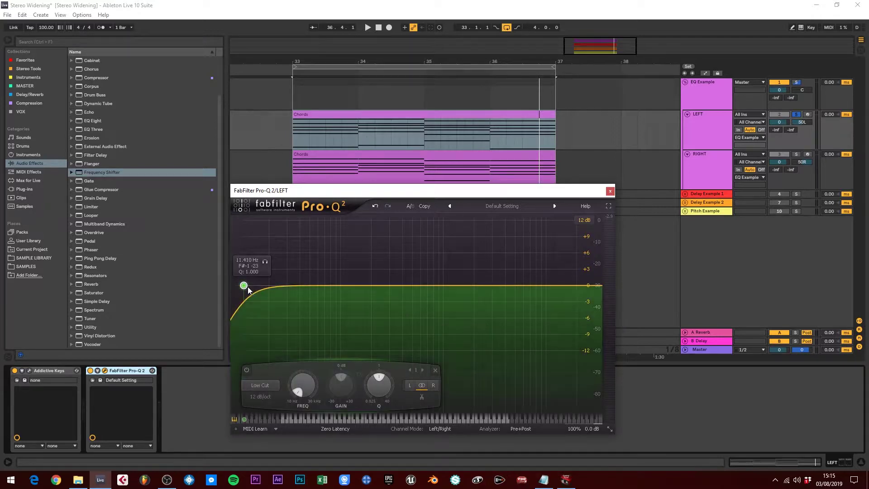
Raise the Low Cut frequency to about 81 Hz while auditioning the chords.
key("space")
left_click_drag(244, 285, 332, 288)
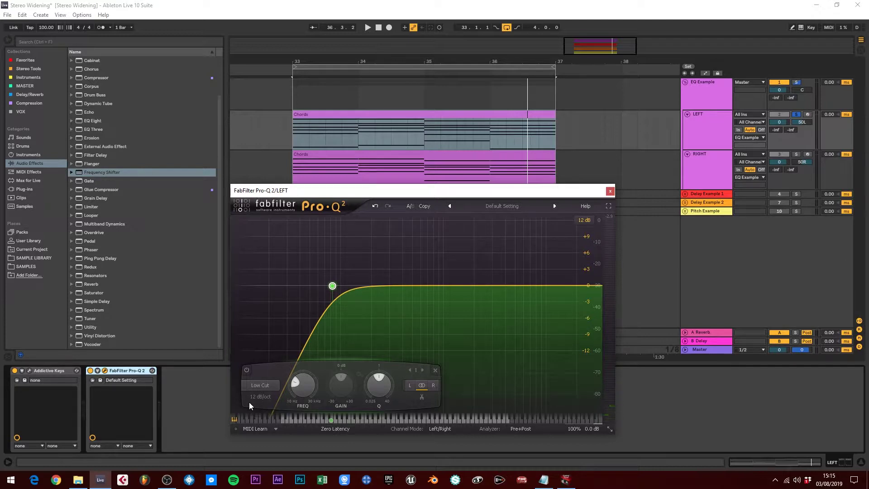
mouse_move(333, 288)
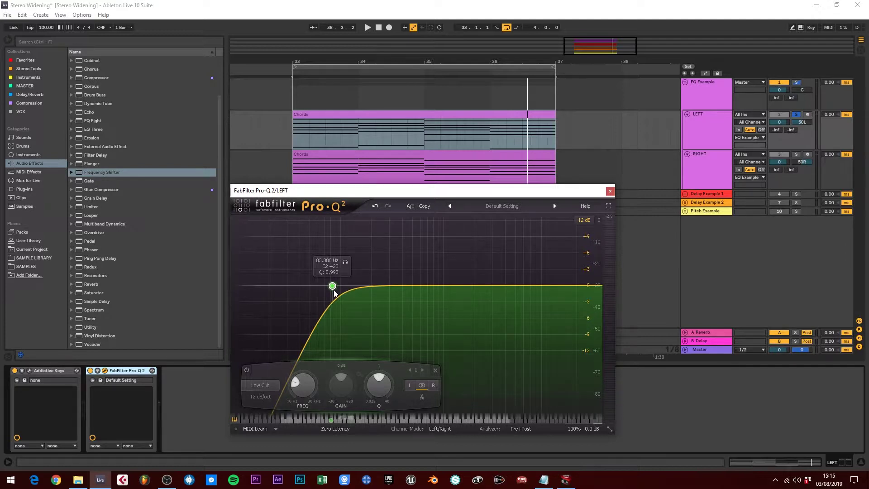
left_click_drag(333, 289, 333, 292)
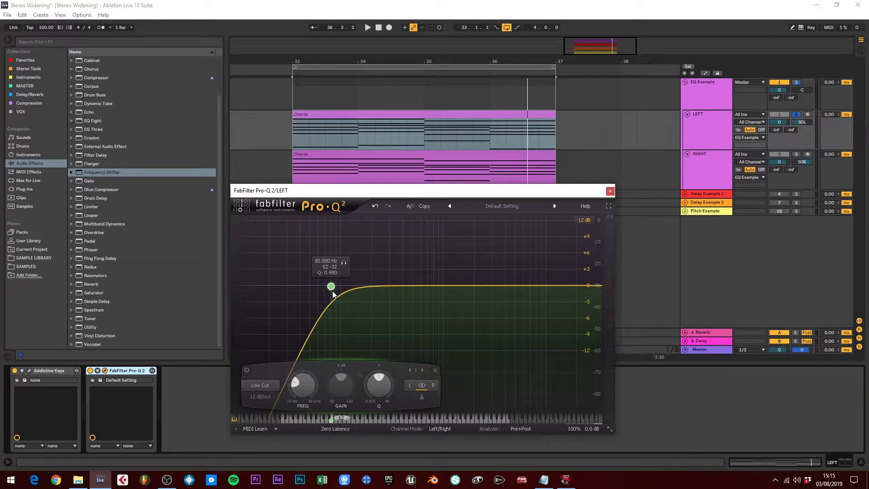
Add a Bell boost of just under 3 dB above 518 Hz and compare playback with that band bypassed and enabled.
key("space")
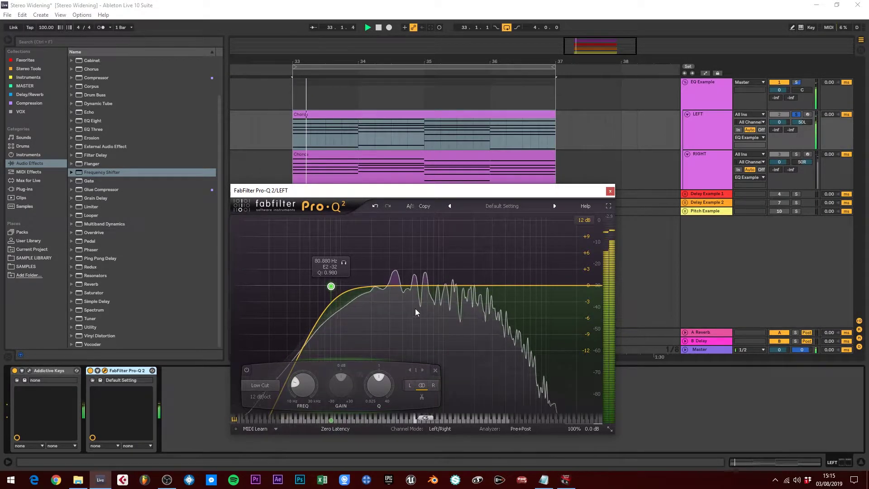
left_click_drag(413, 286, 413, 270)
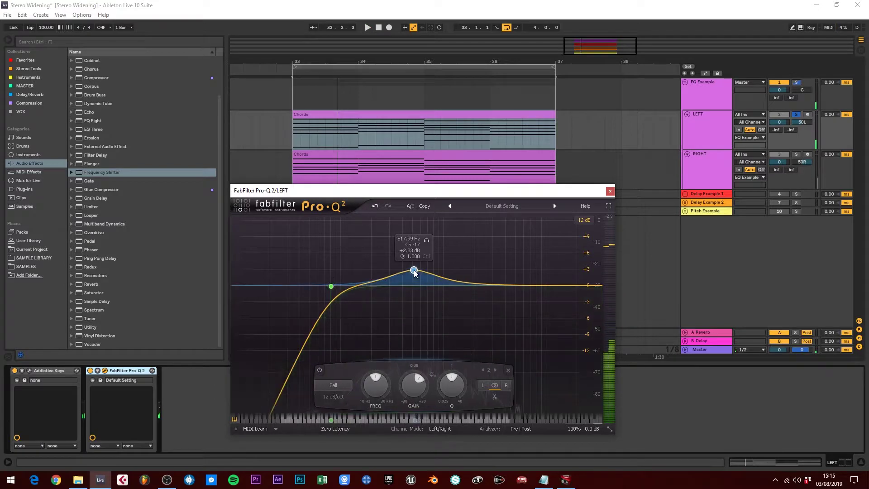
left_click_drag(426, 241, 451, 241)
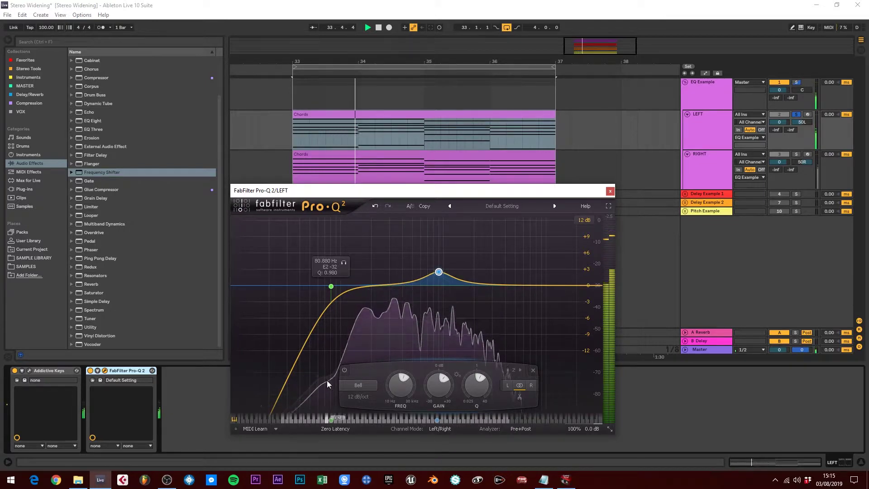
left_click(343, 370)
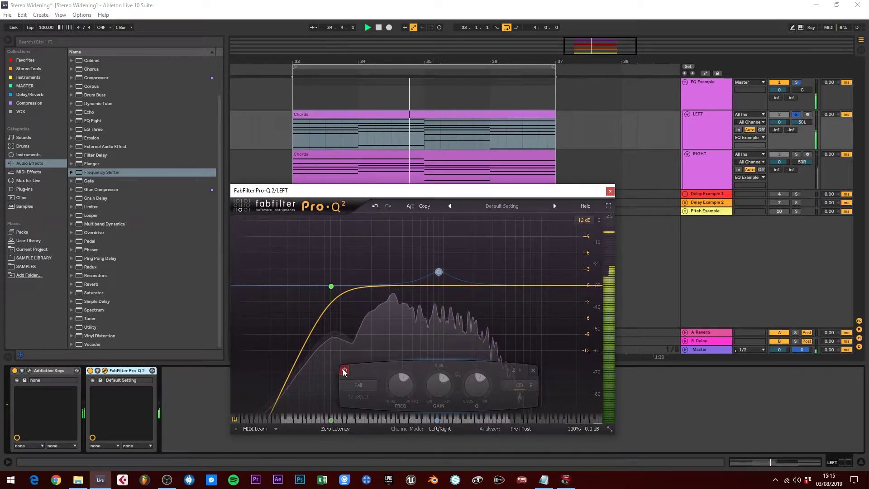
left_click(343, 370)
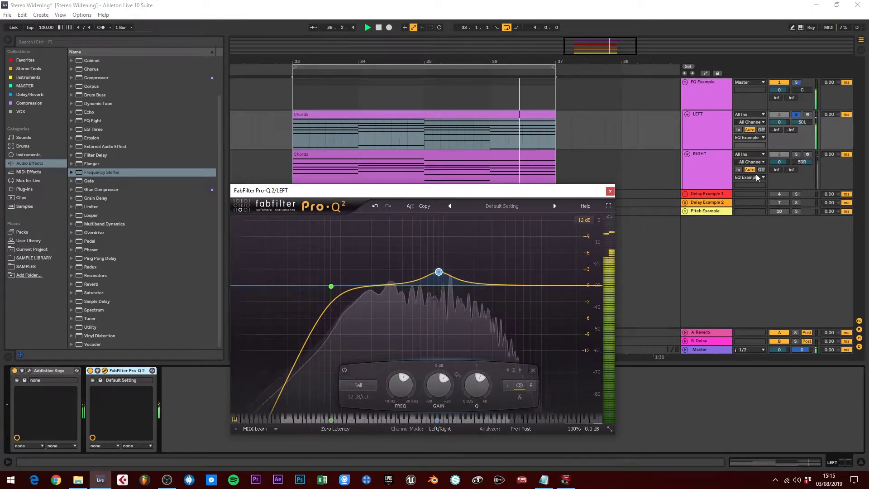
Audition RIGHT soloed and then both tracks together, and compare playback with the LEFT track's FabFilter Pro-Q 2 bypassed and enabled.
left_click(795, 155)
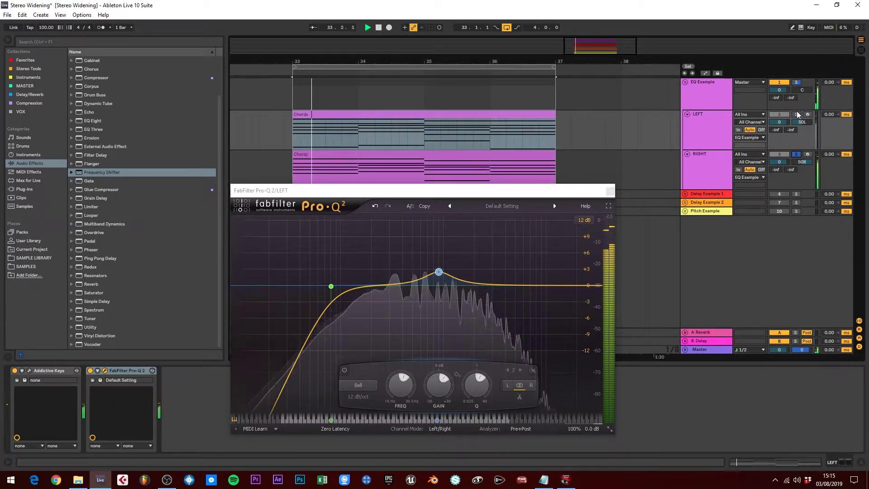
left_click(796, 82)
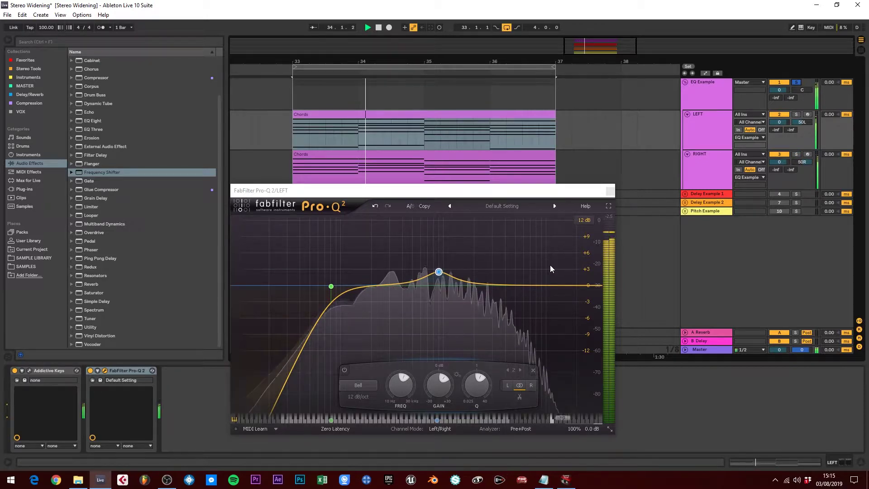
left_click(91, 371)
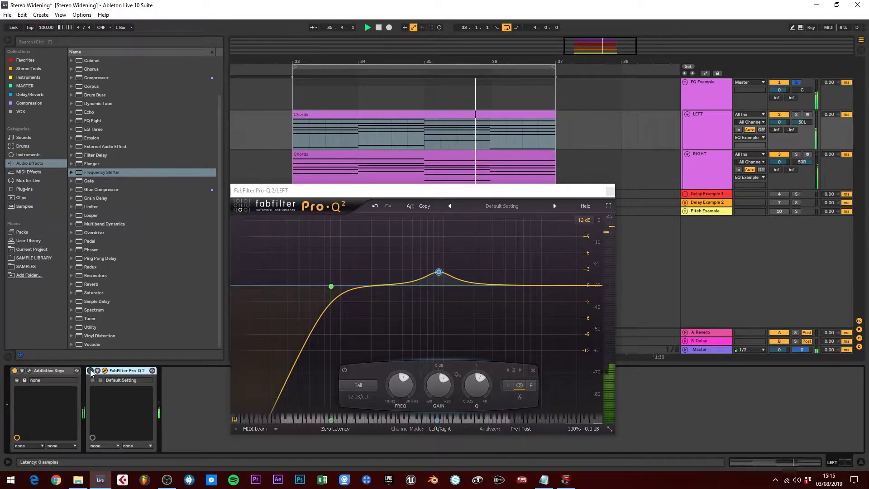
left_click(90, 371)
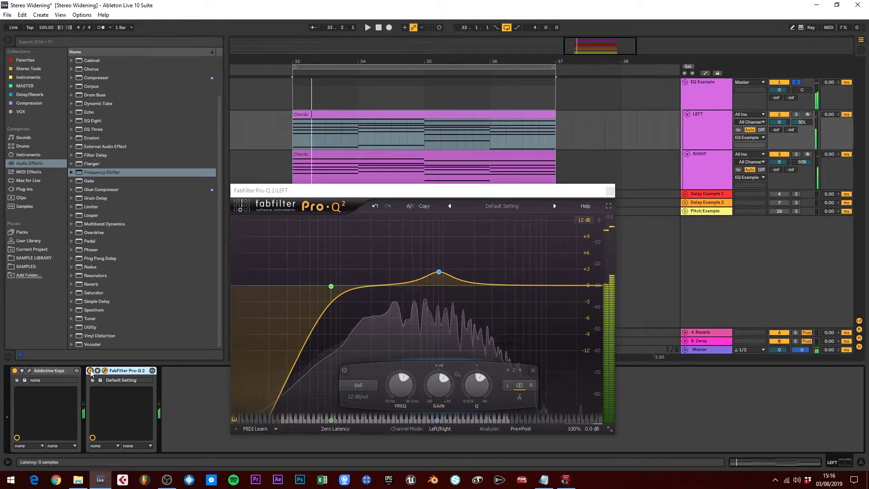
key("space")
mouse_move(438, 280)
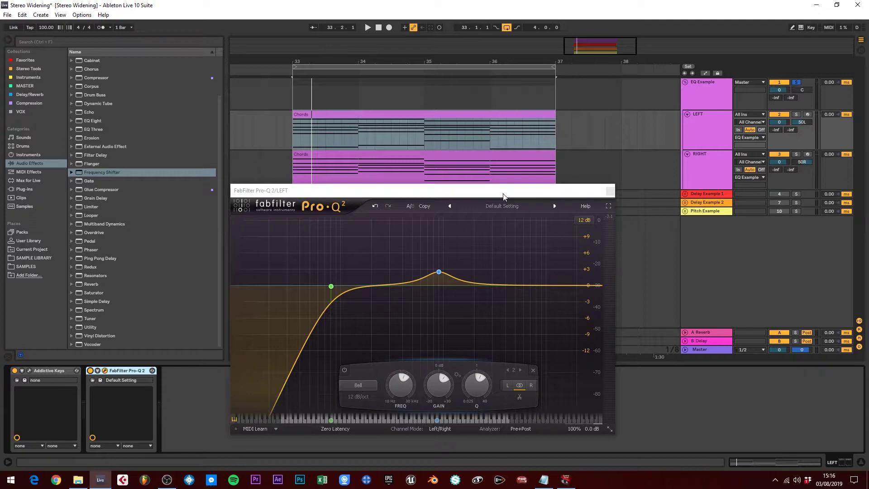
key("space")
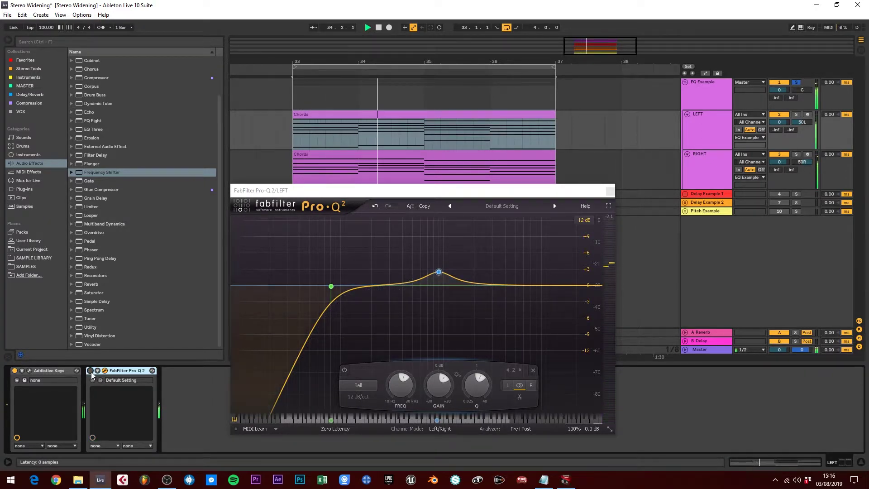
left_click(90, 371)
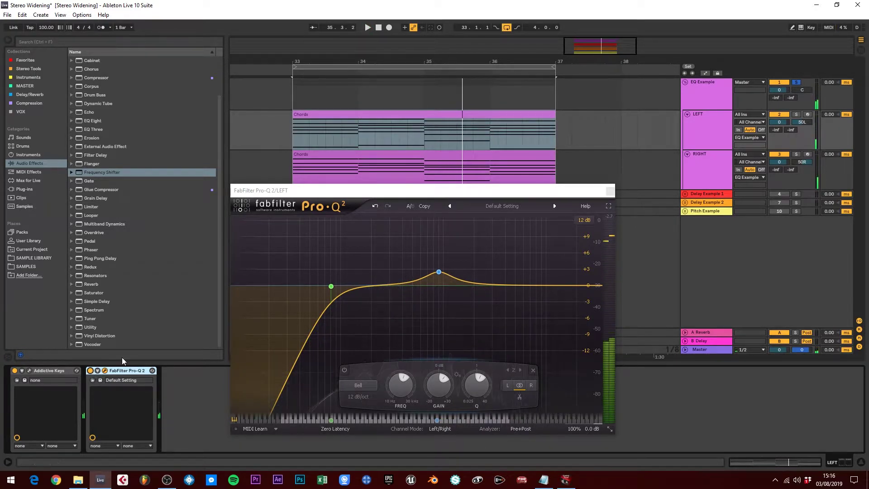
In the RIGHT track's FabFilter Pro-Q 2, add a Bell cut of about 1.75 dB at about 793 Hz while auditioning the chords.
left_click(706, 157)
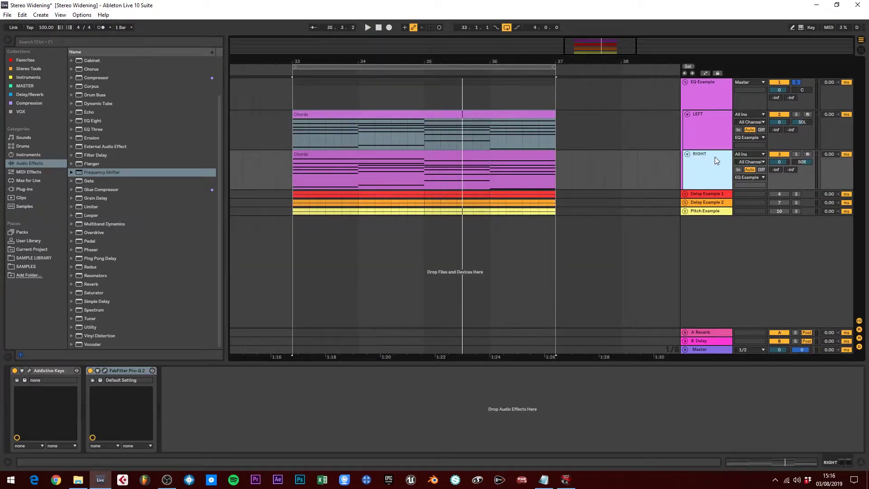
left_click(106, 370)
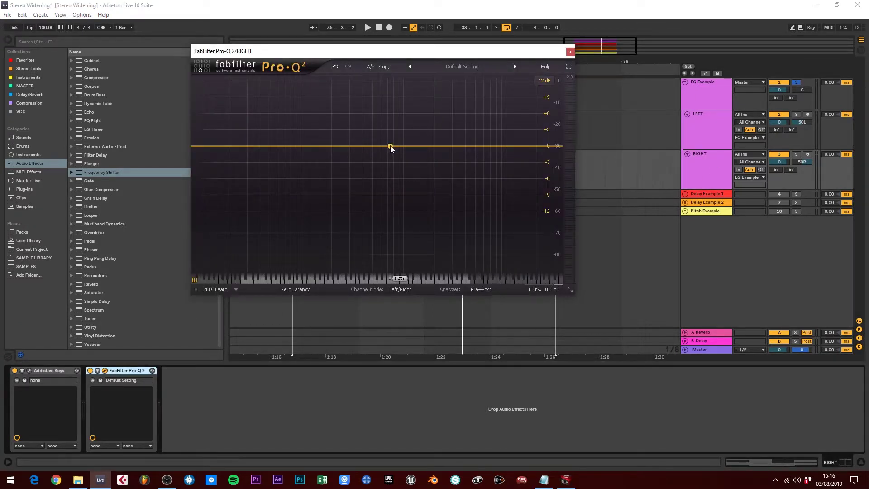
mouse_move(392, 146)
left_mouse_down()
mouse_move(399, 148)
mouse_move(388, 158)
left_mouse_up()
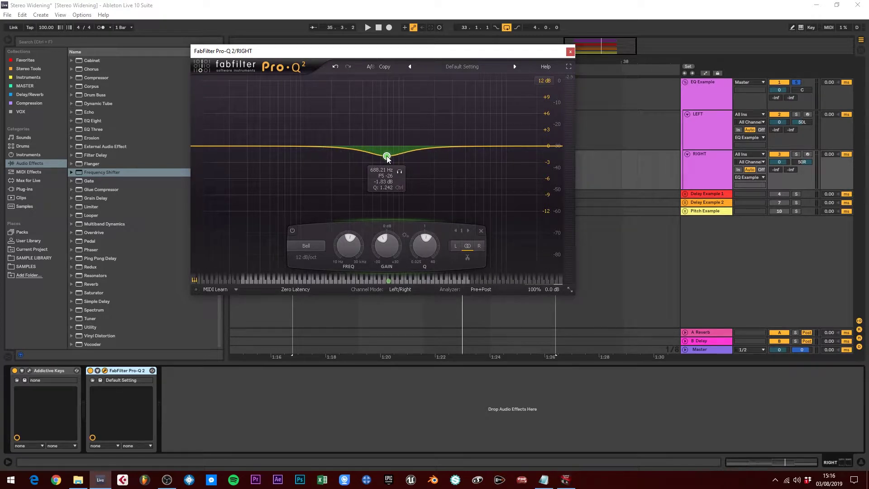
key("space")
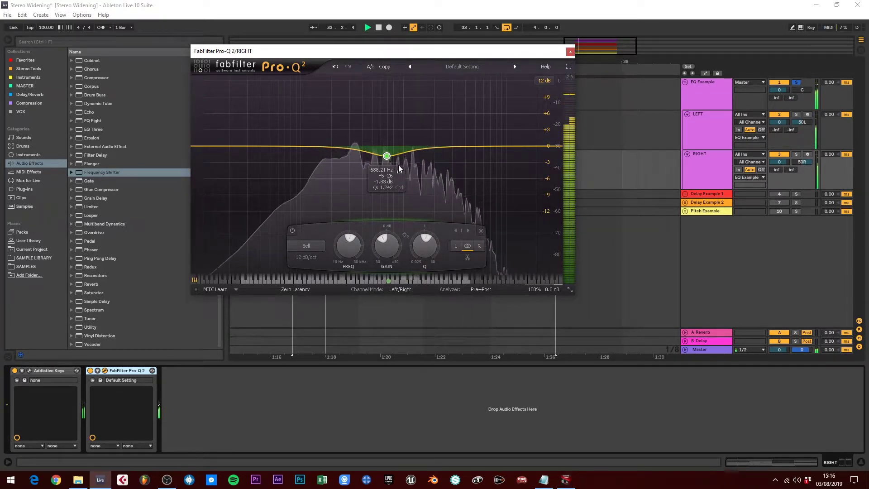
left_click(400, 171)
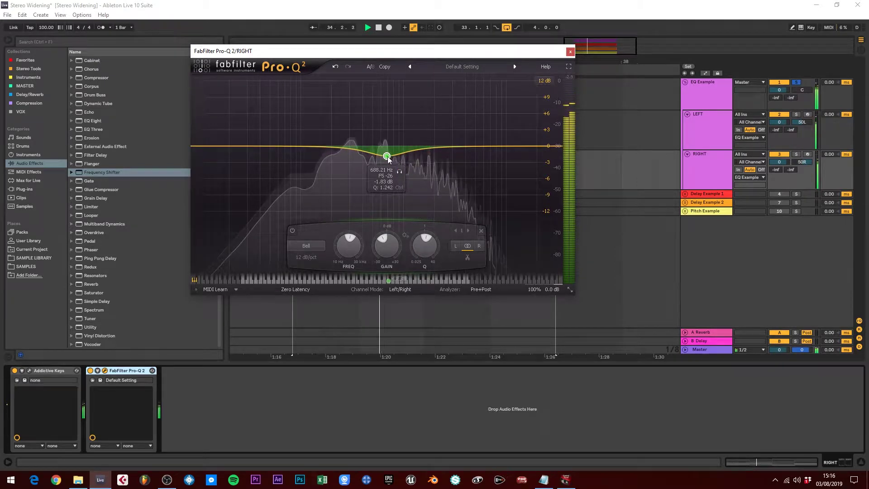
left_click_drag(389, 159, 395, 155)
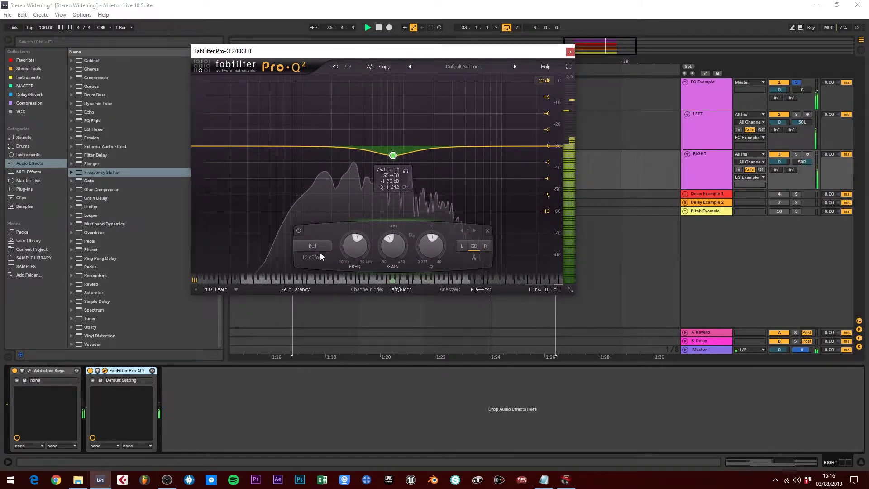
Check the LEFT track's boost frequency and match the RIGHT Bell cut to 905.12 Hz at -2.00 dB with Q 1.536.
left_click(729, 142)
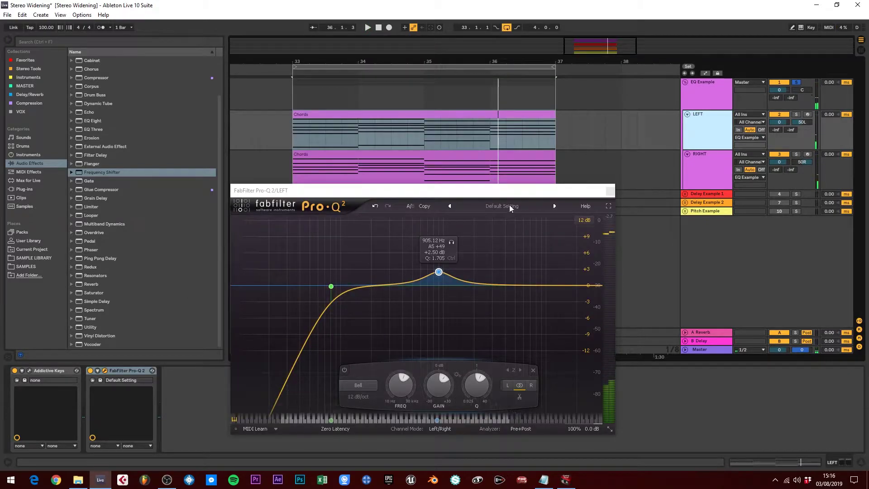
left_click(729, 162)
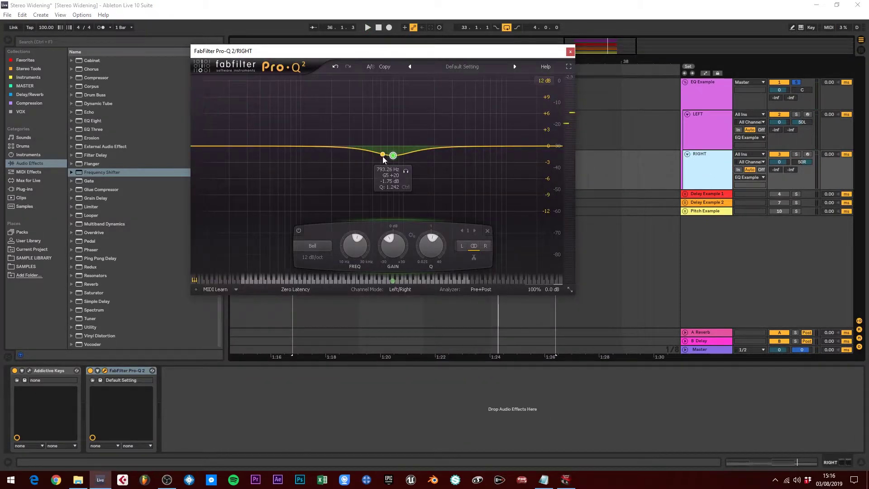
left_click_drag(393, 158, 400, 158)
key("space")
scroll(401, 166, "up", 2)
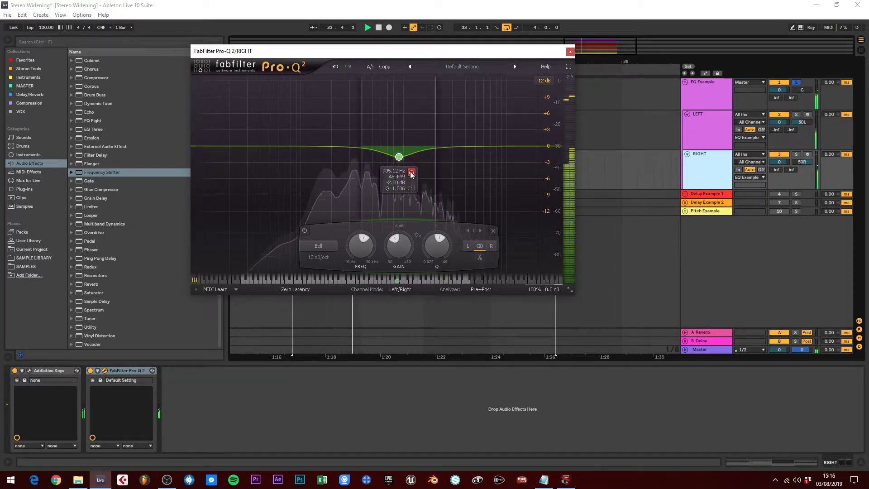
key("space")
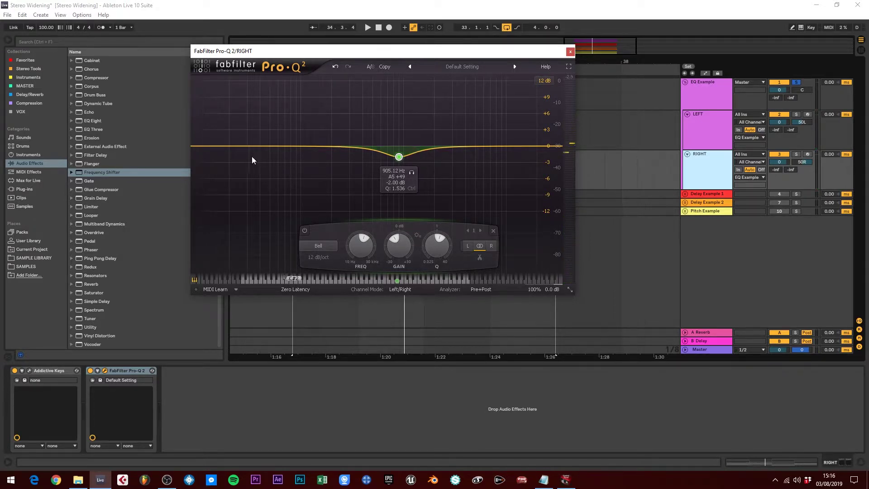
Add a second Bell band on the RIGHT track's EQ, boosting about 1.17 dB at about 352 Hz with Q 2.164, and close the plug-in.
left_click_drag(453, 51, 451, 79)
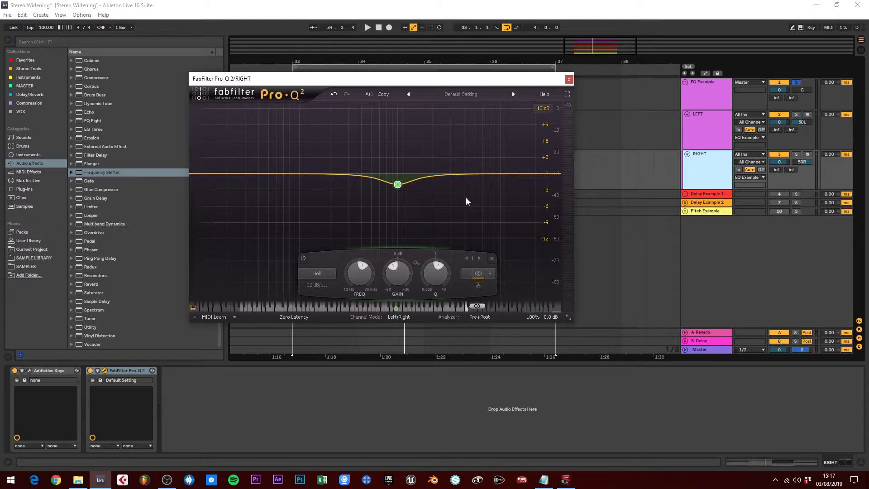
key("space")
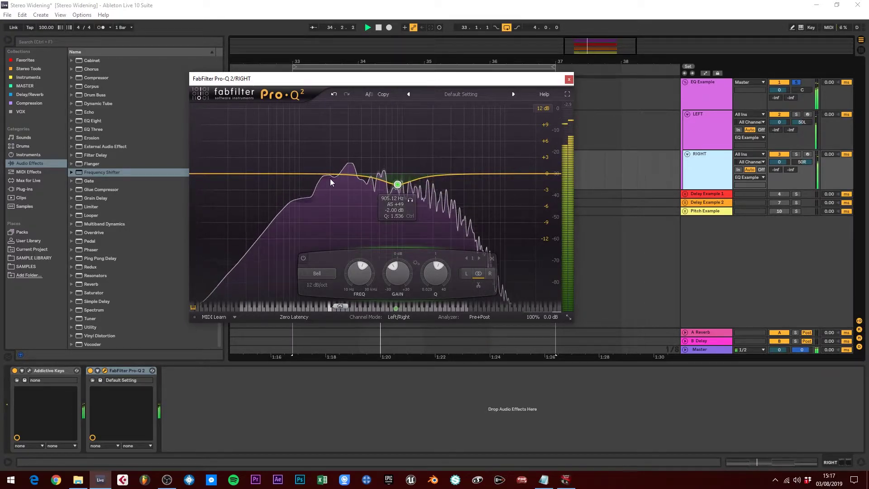
left_click_drag(329, 175, 356, 166)
scroll(353, 147, "up", 5)
scroll(326, 140, "down", 2)
left_click(366, 111)
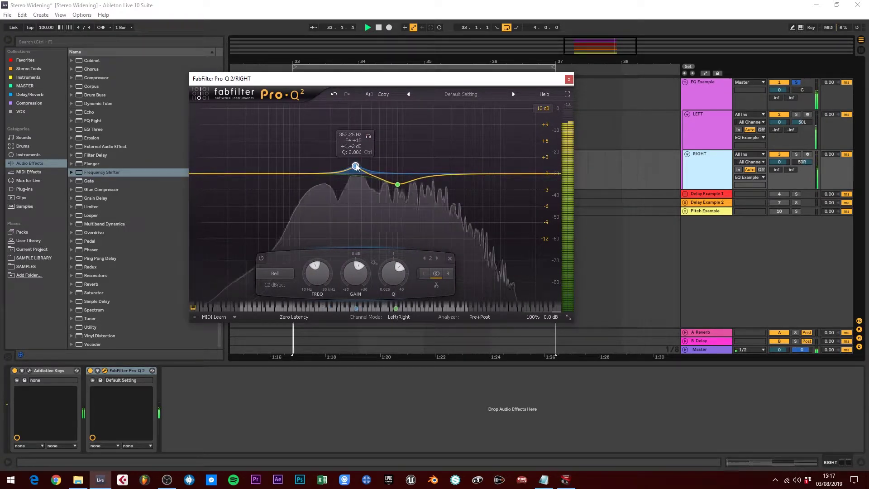
scroll(356, 168, "down", 3)
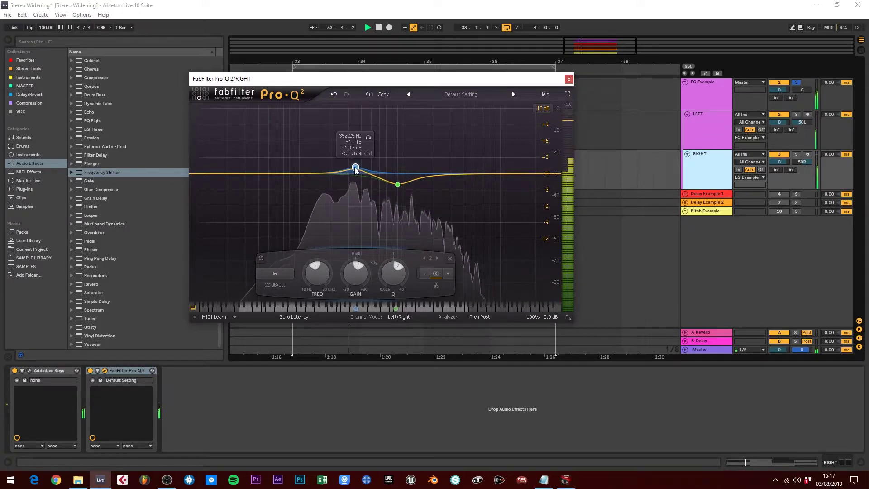
left_click(569, 79)
In the LEFT track's FabFilter Pro-Q 2, add a Bell cut of about 2 dB between the low cut and the 905 Hz boost.
left_click(700, 120)
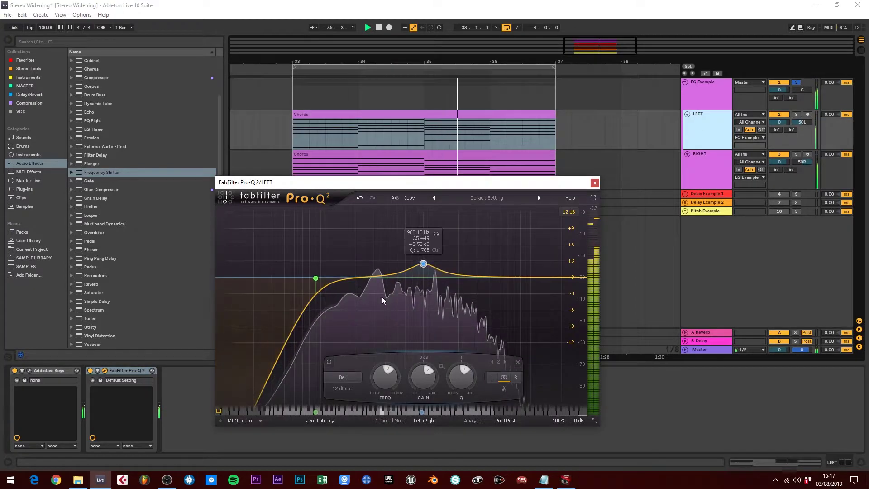
left_click_drag(382, 277, 381, 289)
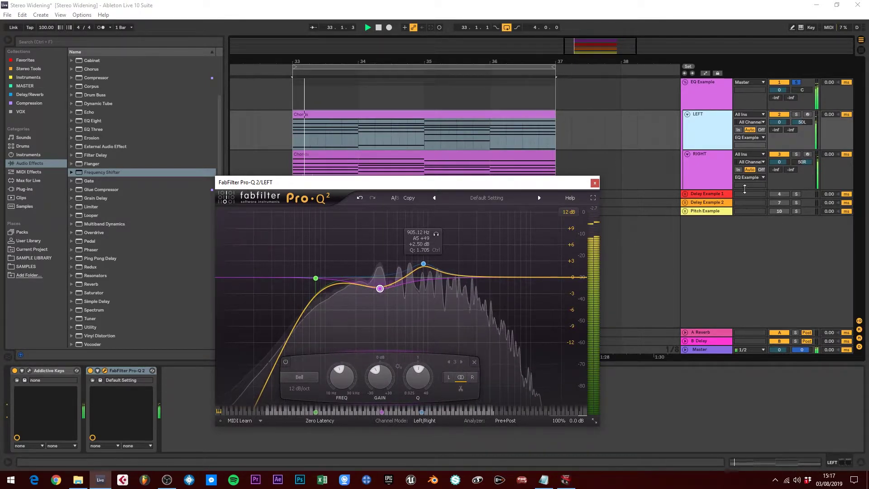
left_click(595, 182)
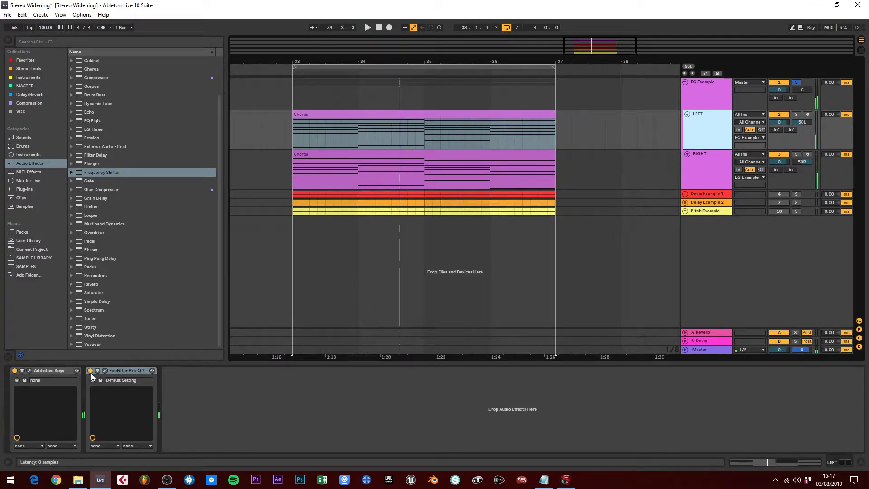
Compare the chords with the FabFilter Pro-Q 2 equalizers on the LEFT and RIGHT tracks bypassed and enabled.
key("Down")
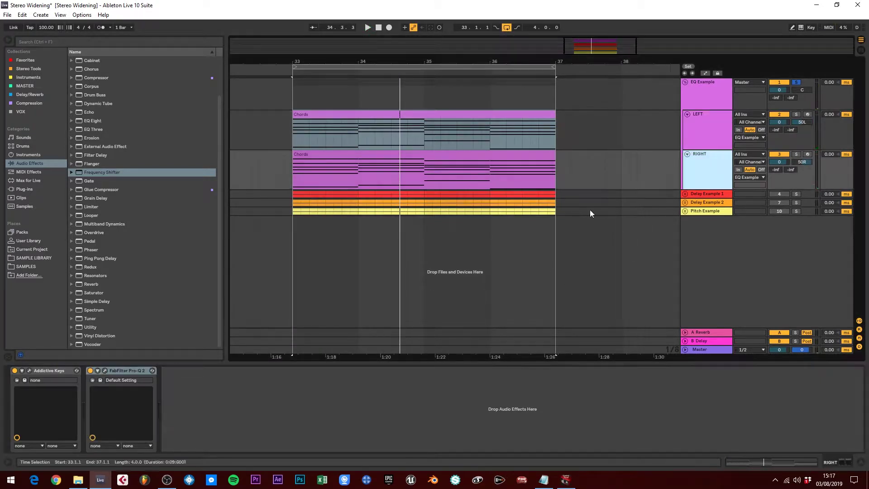
left_click(90, 370)
key("space")
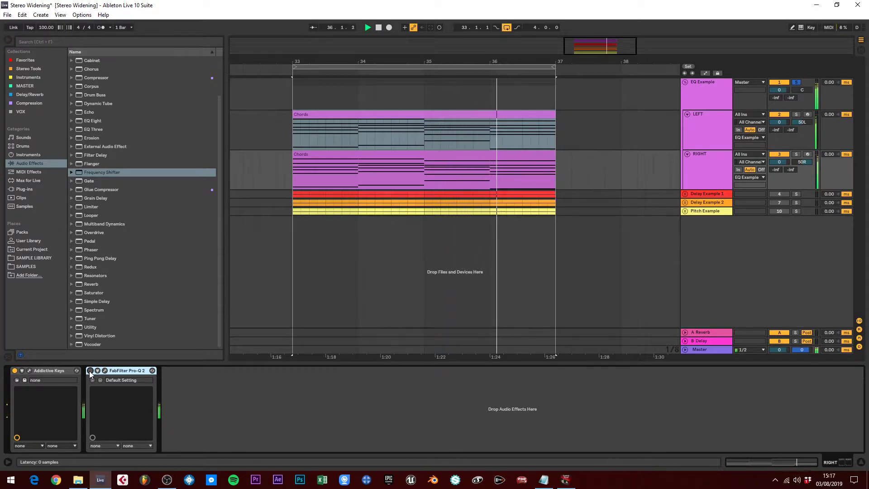
left_click(89, 371)
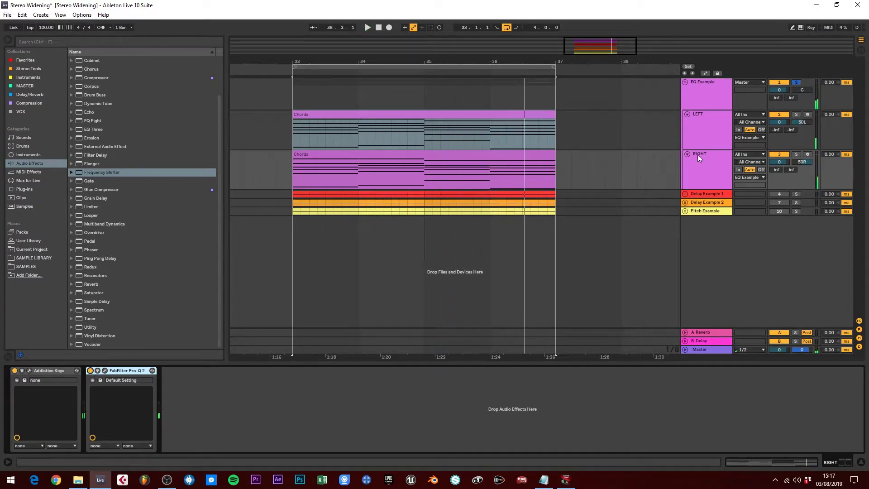
key("Up")
key("space")
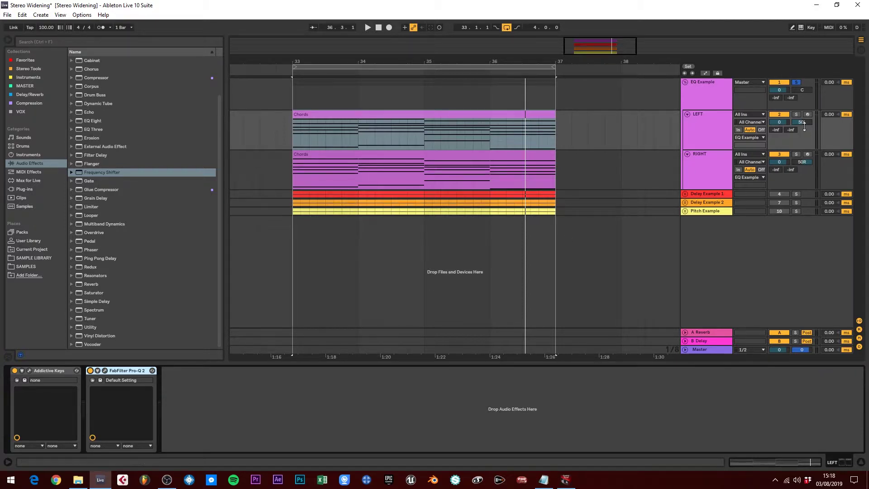
Unsolo, deactivate and fold the EQ Example group, and unfold and activate the Delay Example 1 group.
left_click(718, 90)
left_click(796, 82)
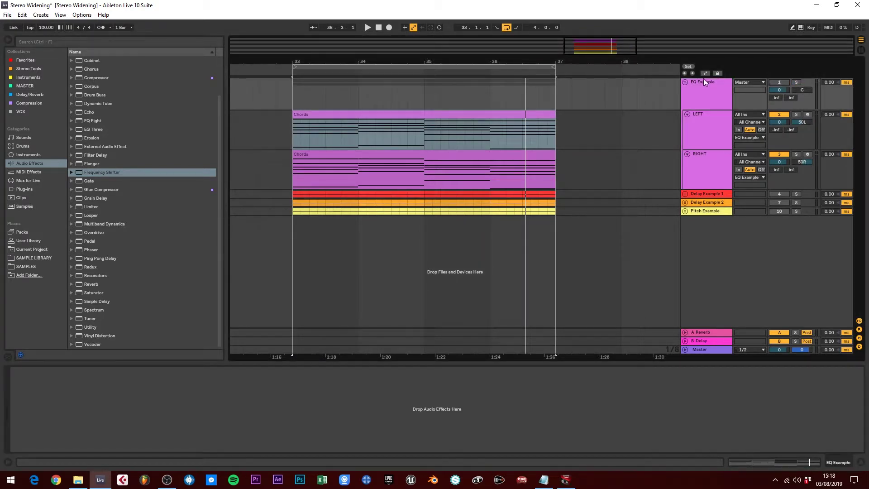
left_click(685, 82)
left_click(684, 91)
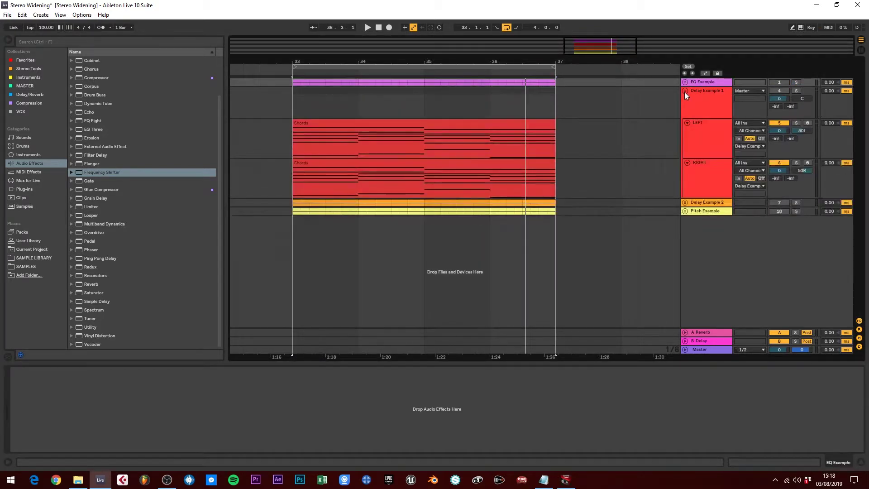
left_click(642, 136)
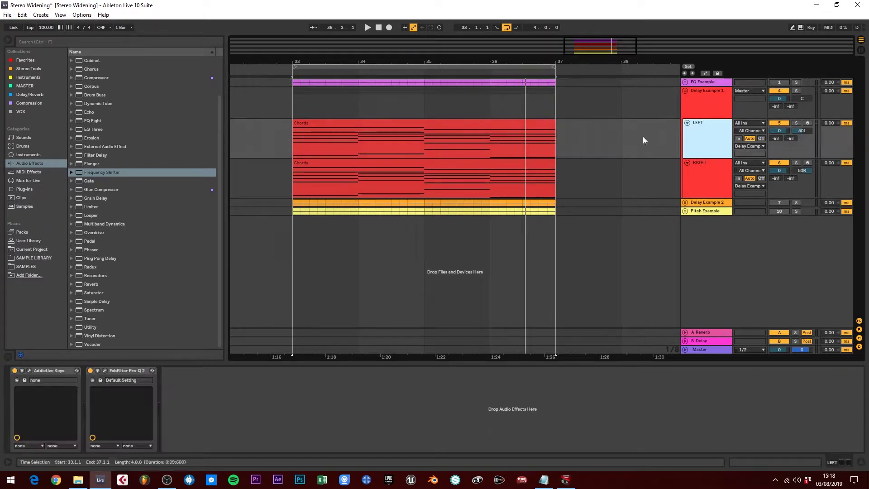
Play the Delay Example 1 chords and select that group's LEFT track.
left_click(479, 130)
key("space")
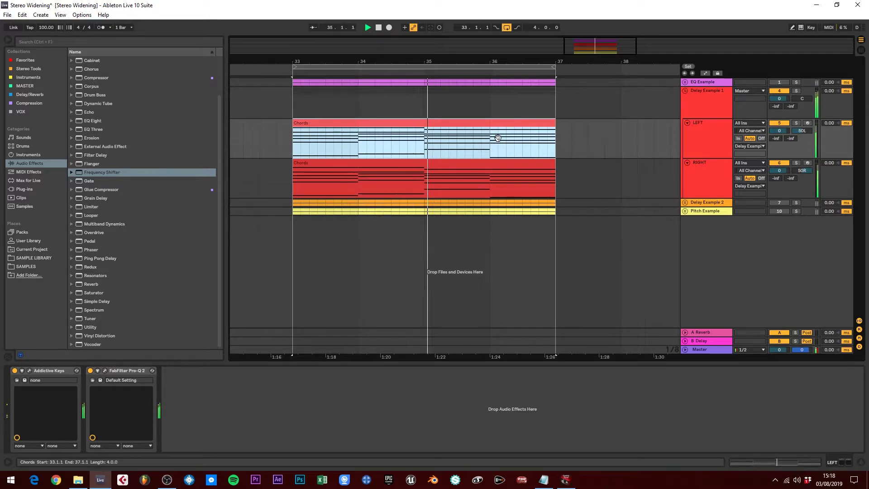
left_click(703, 132)
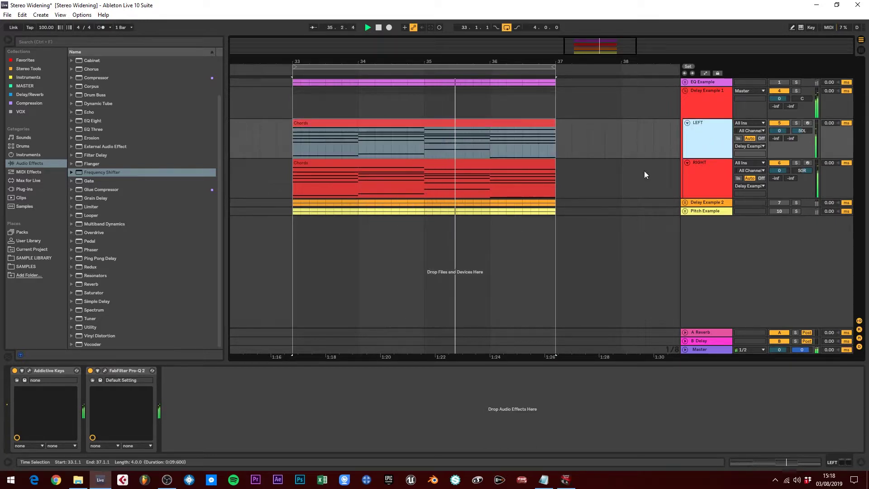
Add a Low Cut band in the FabFilter Pro-Q 2 of Delay Example 1's LEFT track and close the plug-in.
left_click(104, 370)
left_click_drag(198, 142, 289, 145)
left_click(569, 48)
Add a Low Cut band at about 104 Hz in the FabFilter Pro-Q 2 of Delay Example 1's RIGHT track and close the plug-in.
left_click(704, 179)
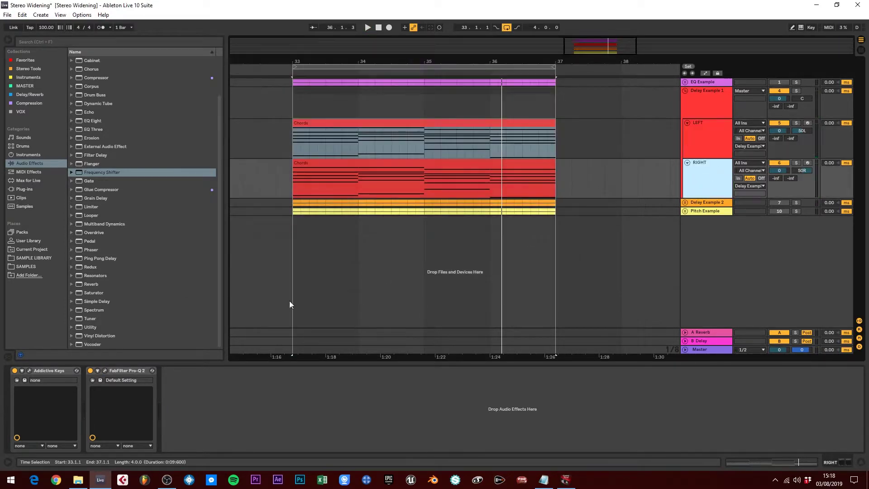
left_click(105, 370)
key("space")
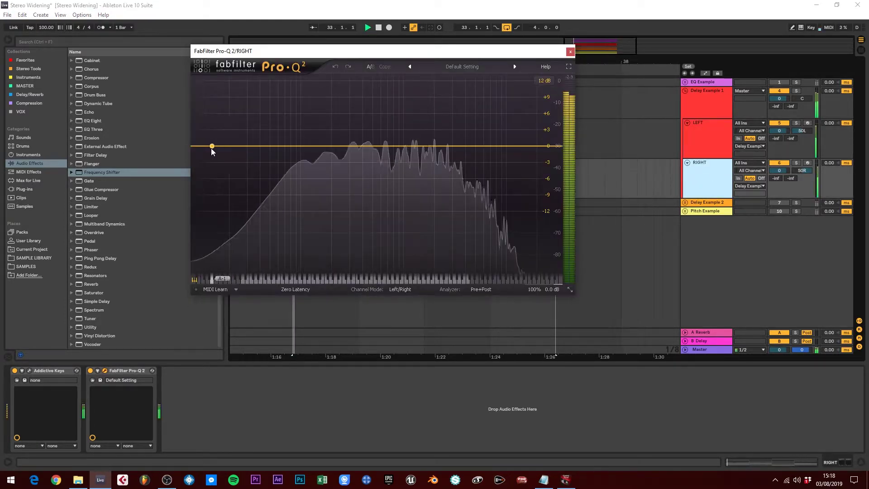
left_click_drag(213, 145, 288, 147)
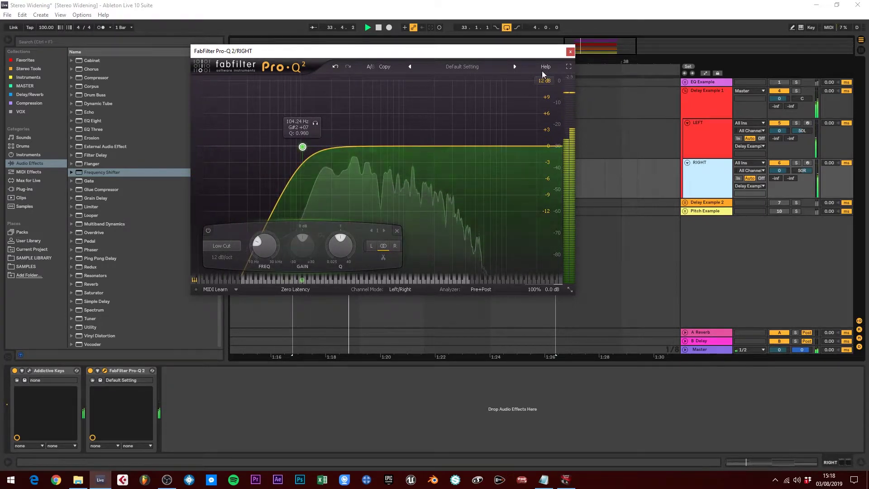
left_click(570, 51)
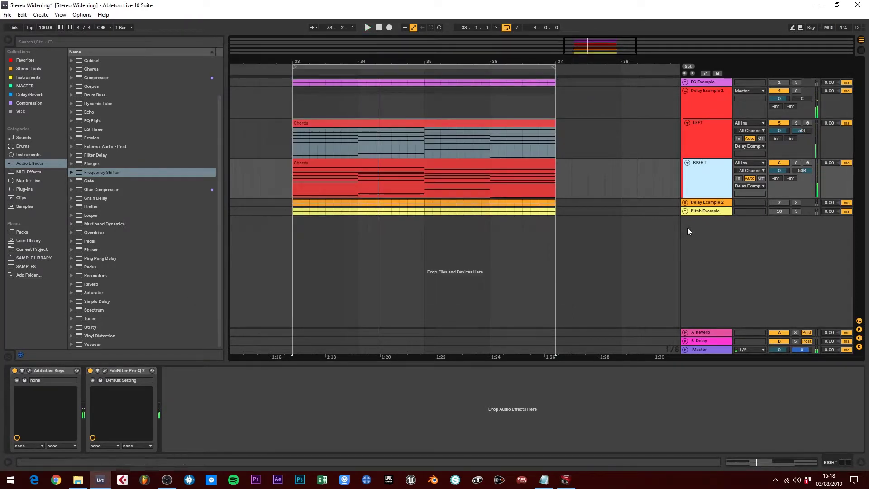
Shift the LEFT track's Chords clip one 1/128 grid step after bar 33.
left_click(450, 127)
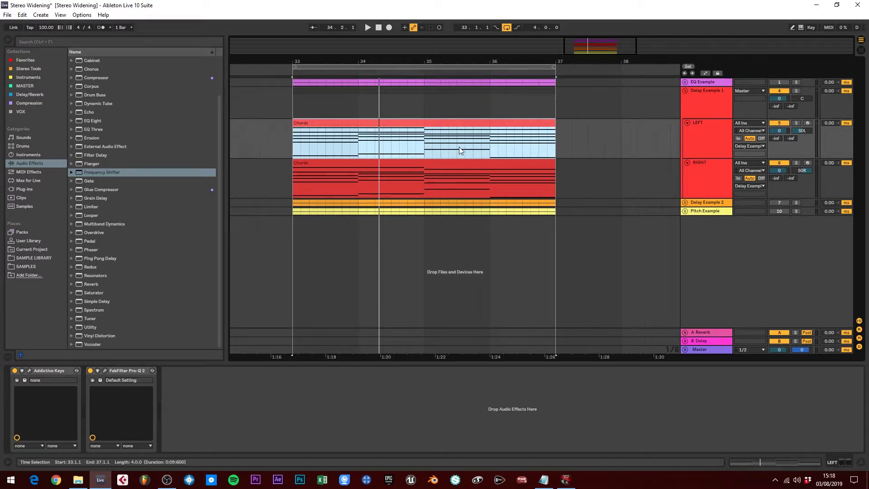
left_click(703, 134)
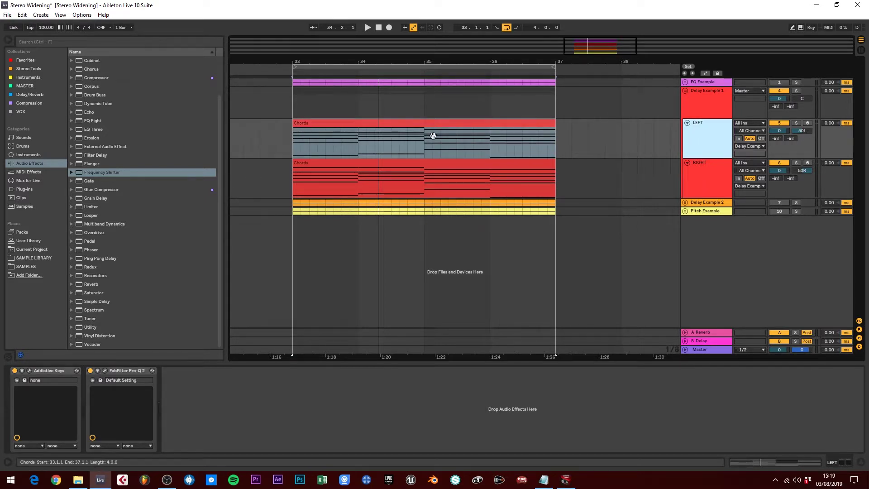
left_click_drag(299, 59, 497, 57)
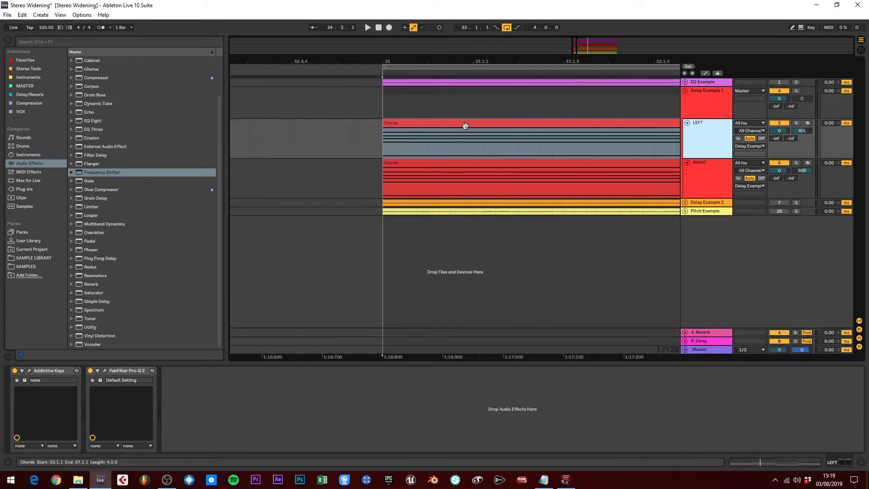
left_click(403, 126)
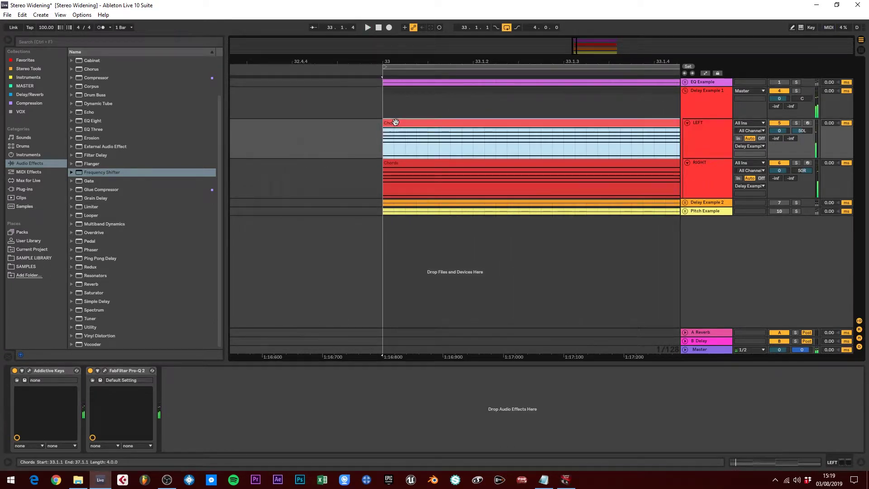
left_click_drag(403, 123, 403, 123)
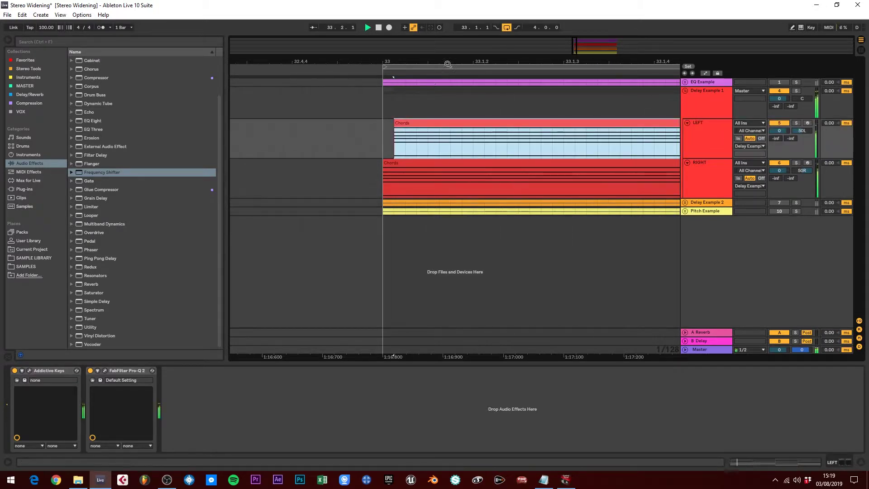
left_click_drag(450, 60, 450, 50)
mouse_move(415, 122)
left_mouse_down()
mouse_move(430, 124)
mouse_move(400, 126)
left_mouse_up()
Play the Delay Example 1 chords from bar 33 with the LEFT clip offset from the RIGHT clip.
key("space")
left_click(389, 131)
key("space")
left_click(376, 93)
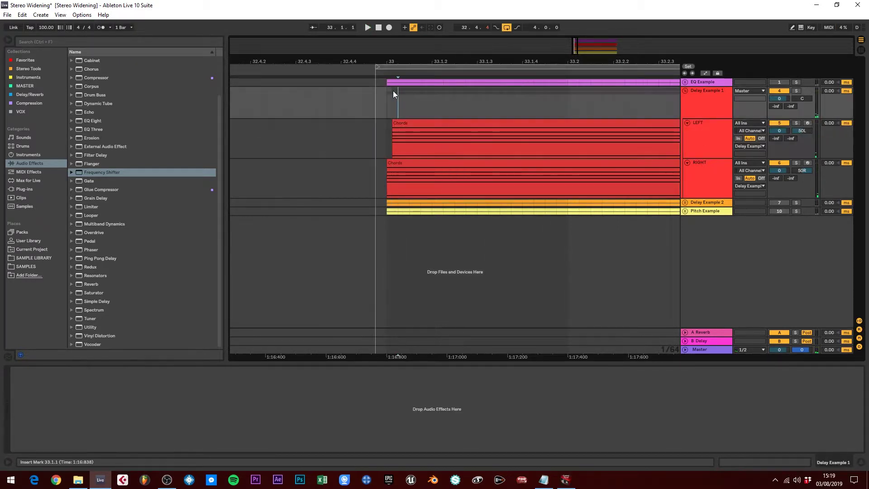
left_click(382, 121)
left_click(393, 128)
key("space")
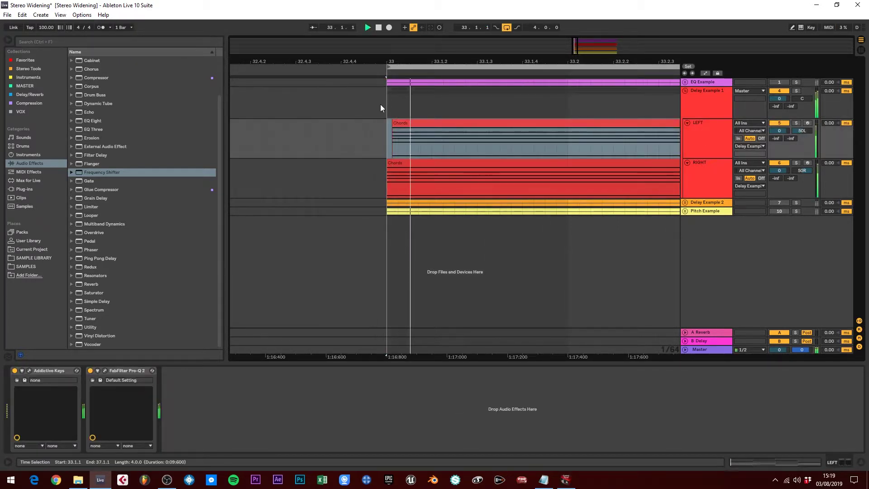
left_click_drag(440, 54, 439, 38)
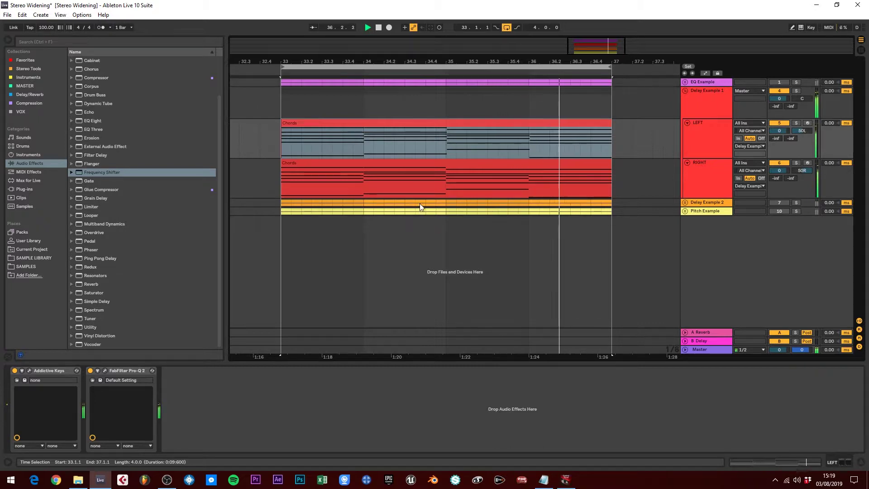
Move the LEFT track's Chords clip back to start exactly at bar 33, aligned with the RIGHT clip.
left_click(368, 127)
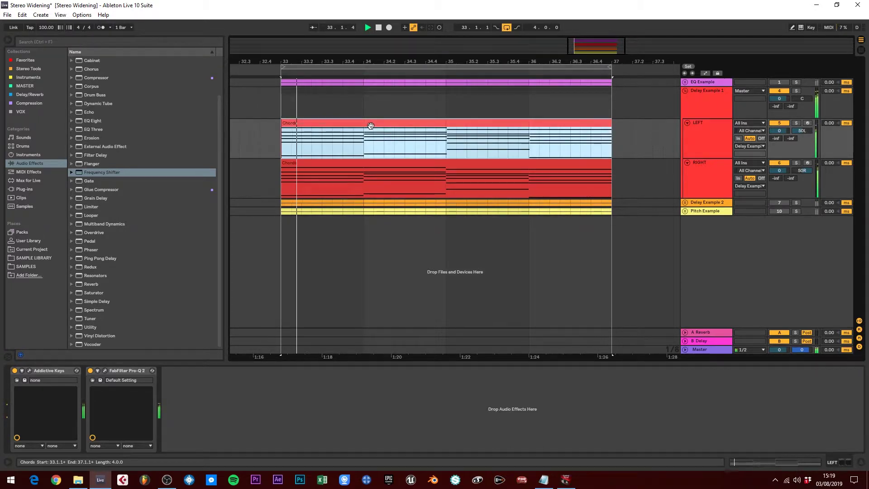
left_click_drag(304, 63, 409, 108)
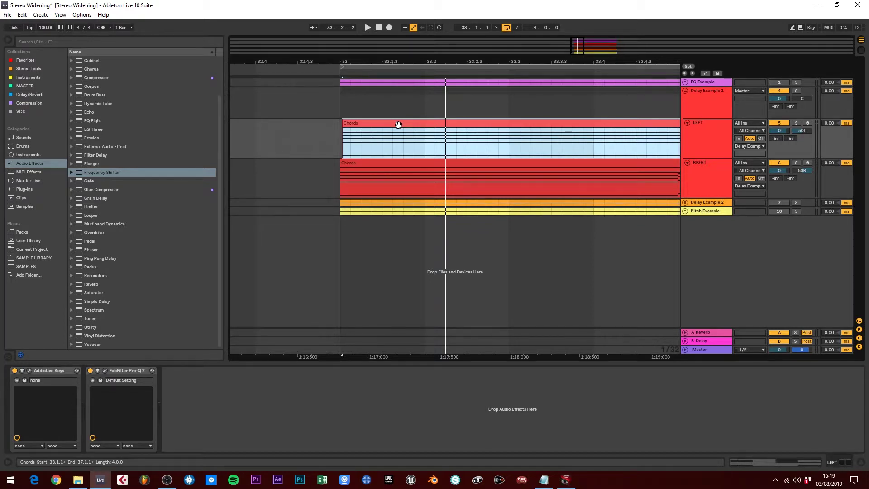
left_click_drag(398, 125, 393, 125)
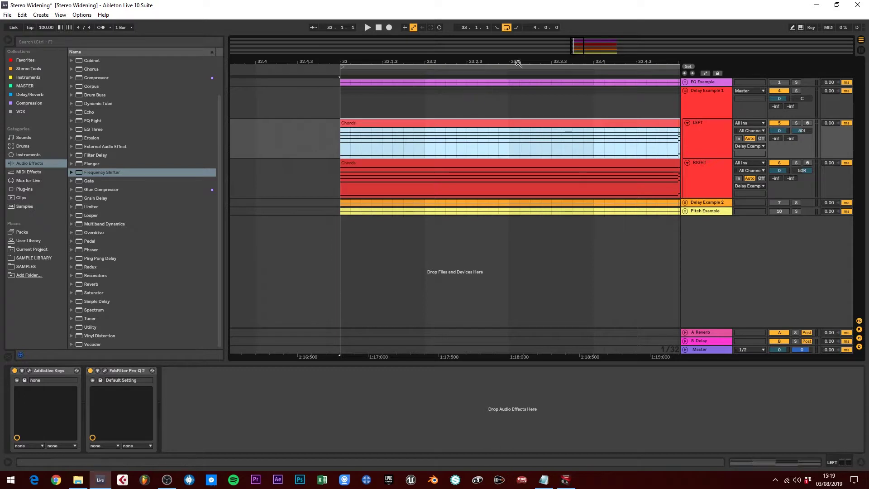
left_click_drag(266, 61, 266, 36)
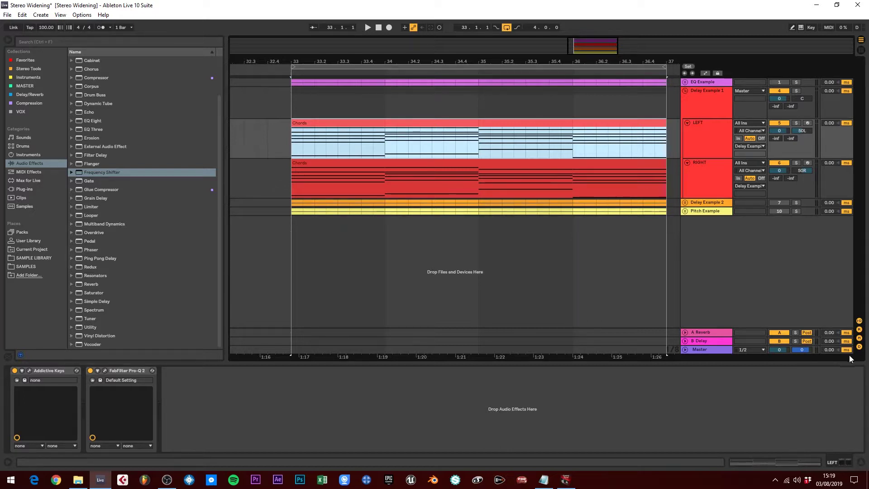
Play the chords and set the LEFT track's track delay to -2.00 ms.
left_click(859, 347)
left_click(859, 347)
key("space")
key("space")
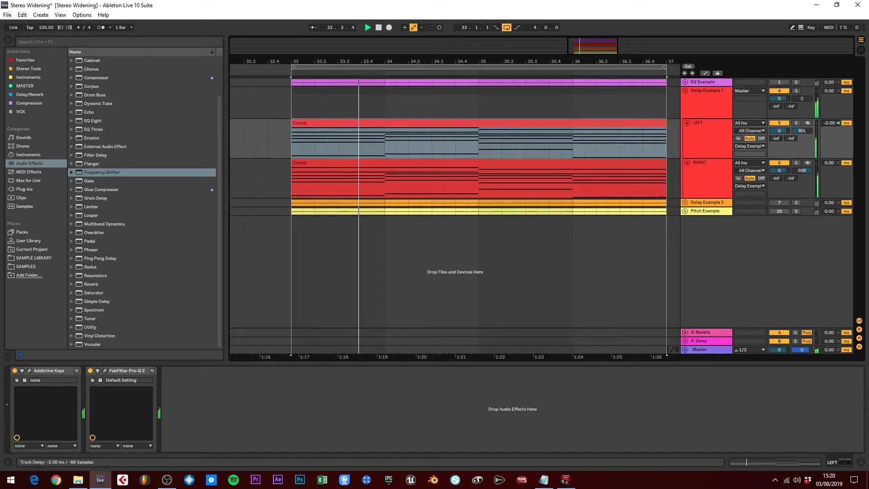
left_click_drag(830, 122, 830, 127)
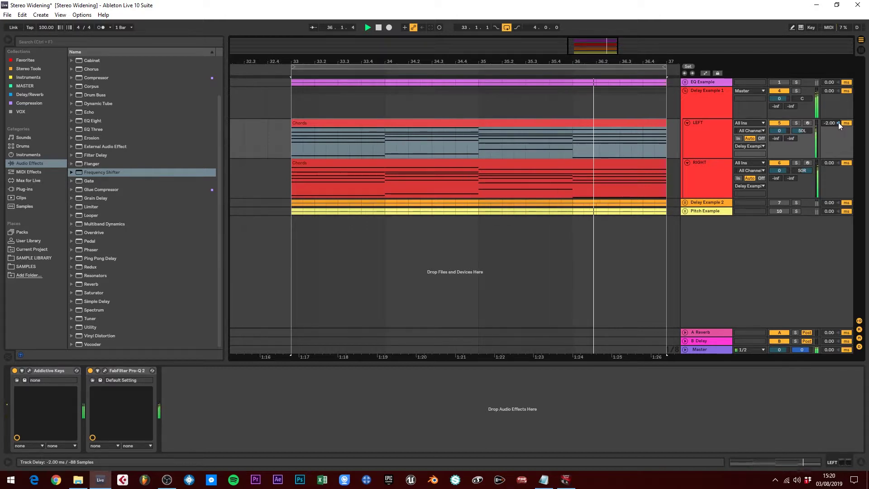
Reset the LEFT track's delay to 0.00 ms, set the RIGHT track's delay to 7.00 ms and play the chords.
left_click_drag(838, 123, 838, 108)
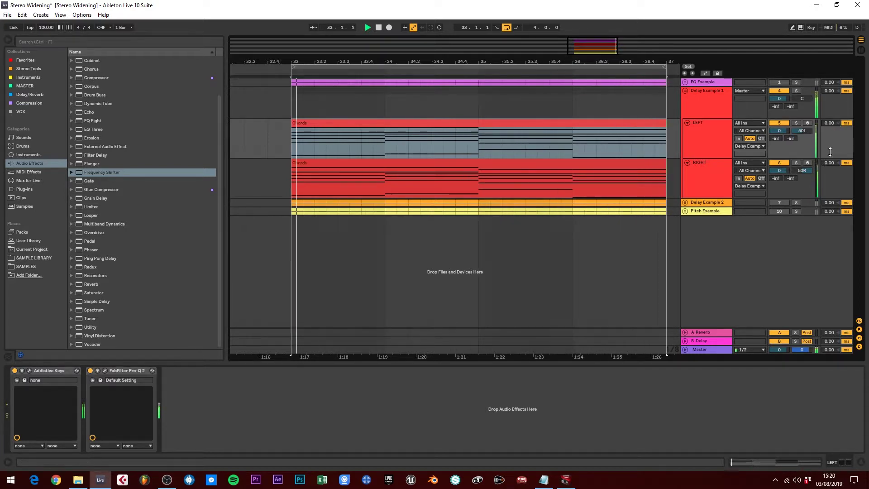
left_click_drag(831, 163, 830, 157)
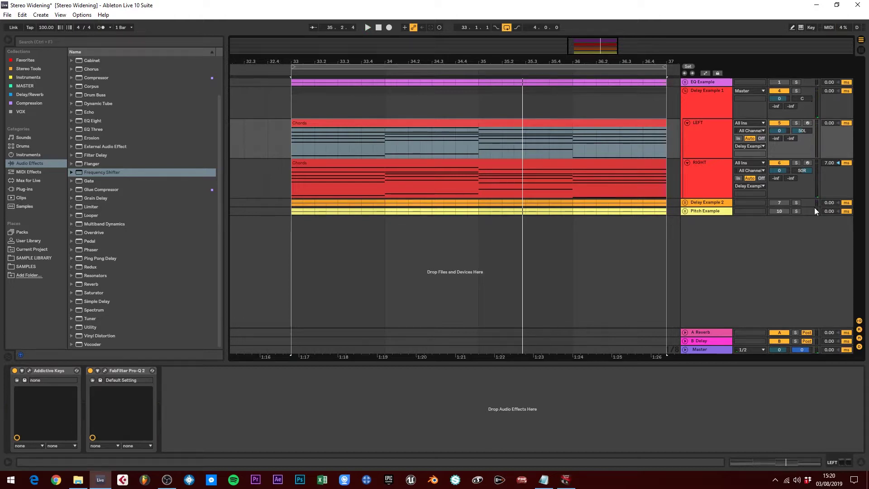
key("space")
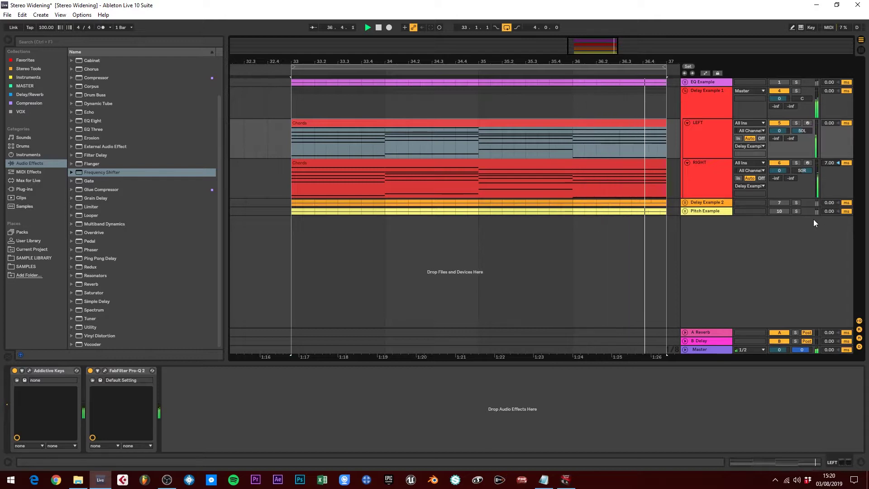
key("space")
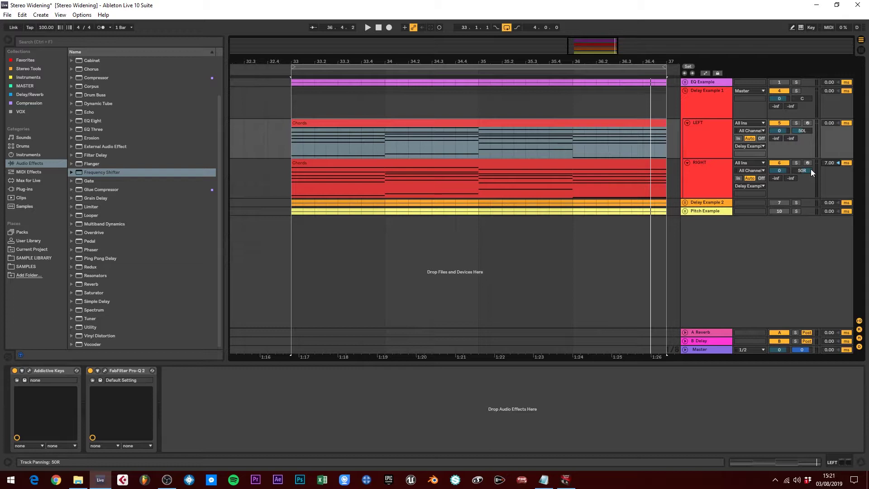
Duplicate the LEFT track in the Delay Example 1 group.
left_click(710, 130)
right_click(713, 130)
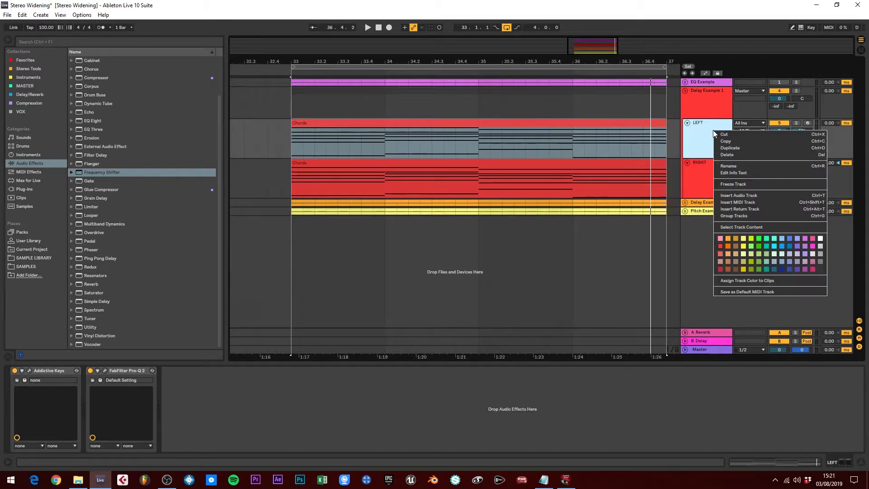
left_click(737, 148)
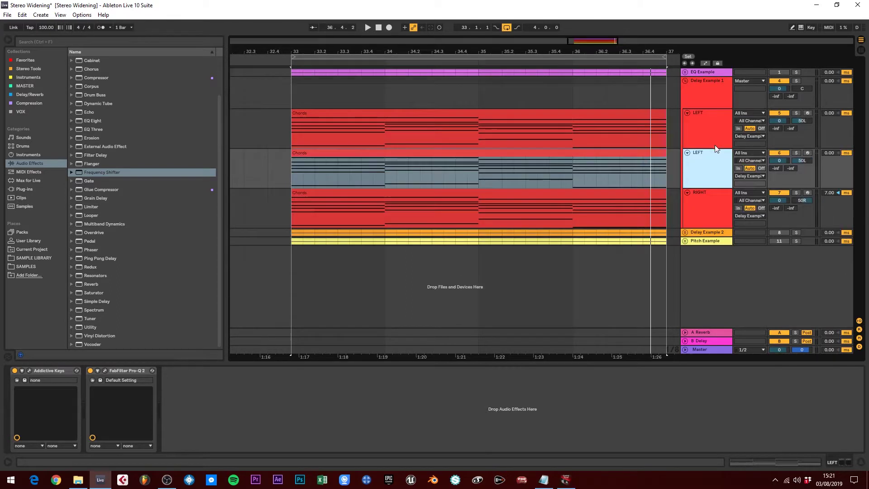
right_click(709, 154)
left_click(702, 194)
right_click(703, 196)
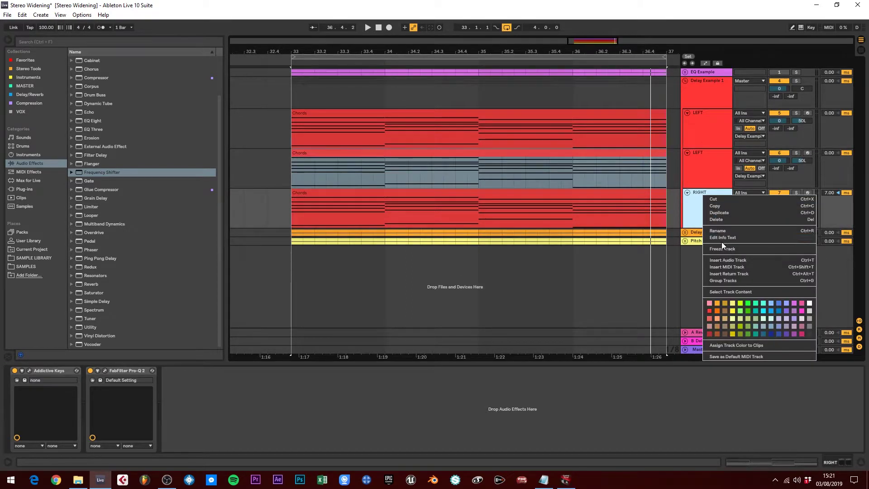
left_click(728, 220)
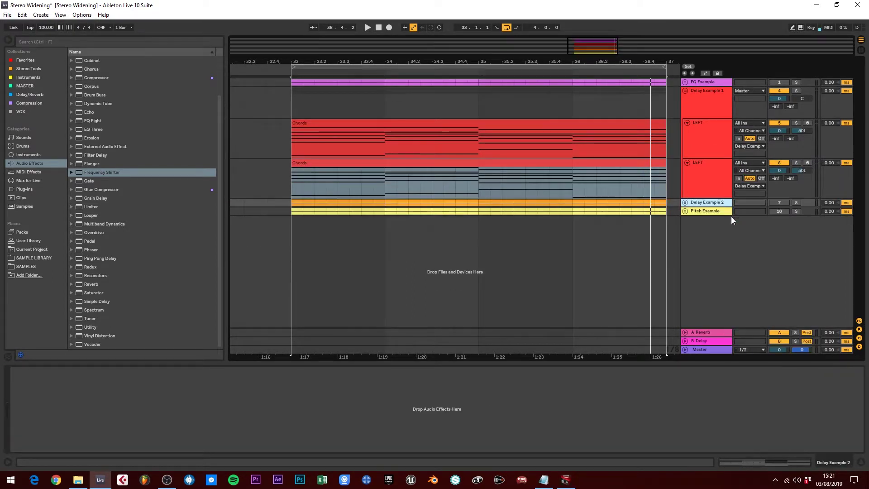
key("ctrl+z")
Duplicate the RIGHT track and the second LEFT track in the Delay Example 1 group.
right_click(707, 193)
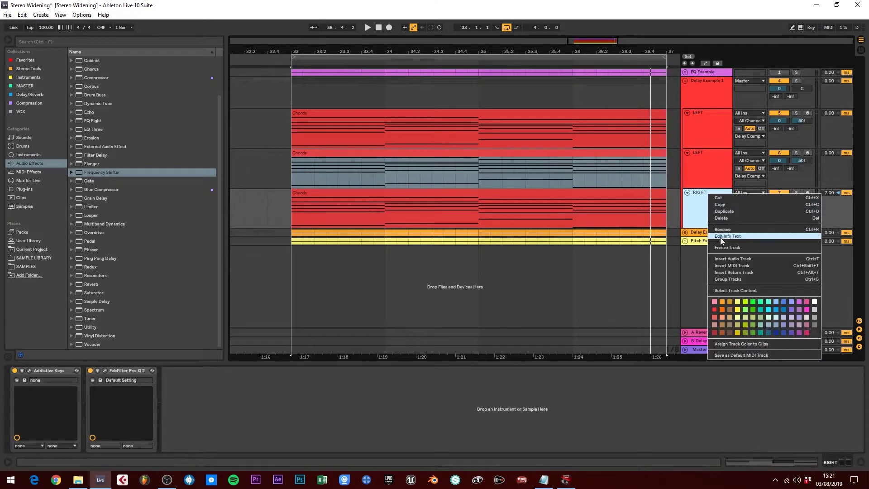
left_click(725, 211)
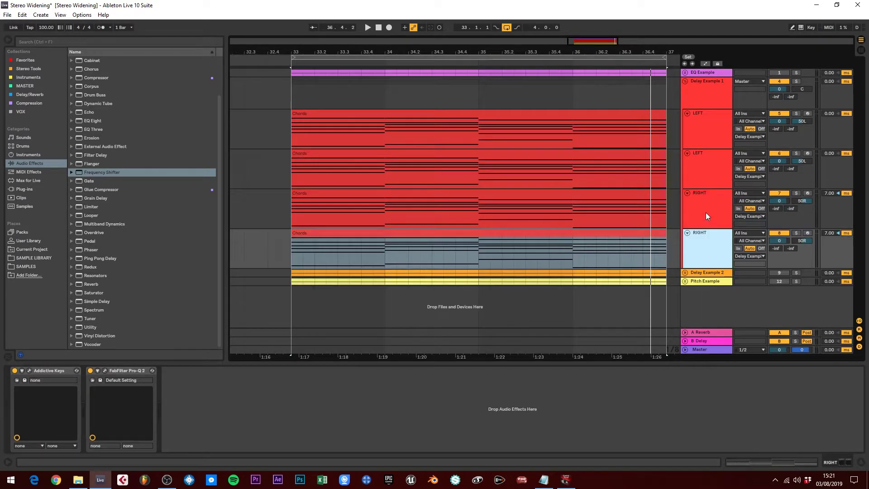
right_click(708, 155)
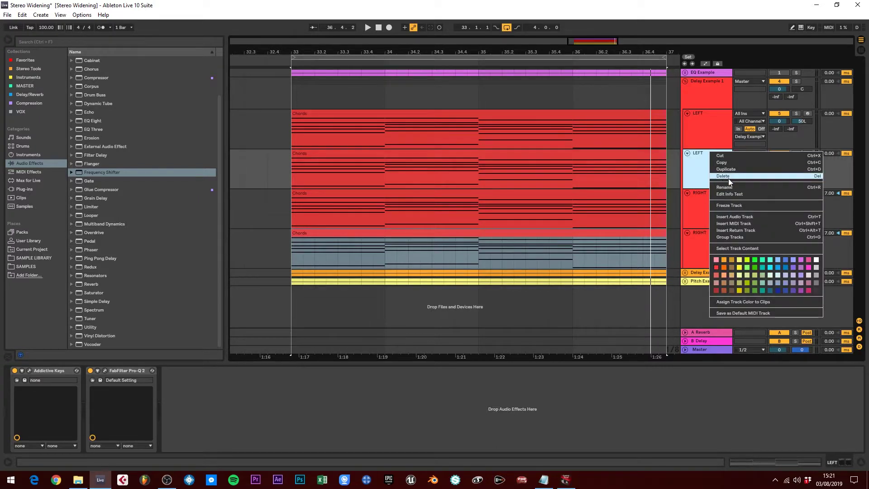
left_click(729, 175)
Rename the third LEFT track, in the middle of the group, as C.
right_click(704, 192)
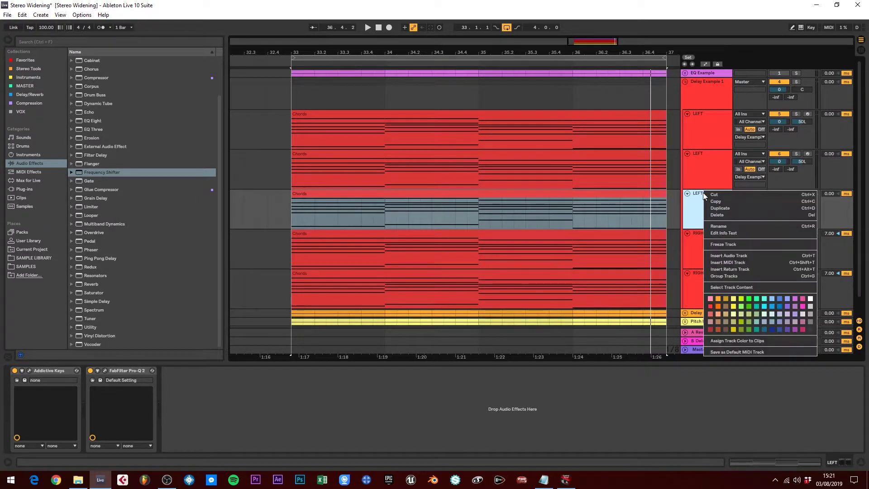
left_click(715, 229)
type("C")
key("Return")
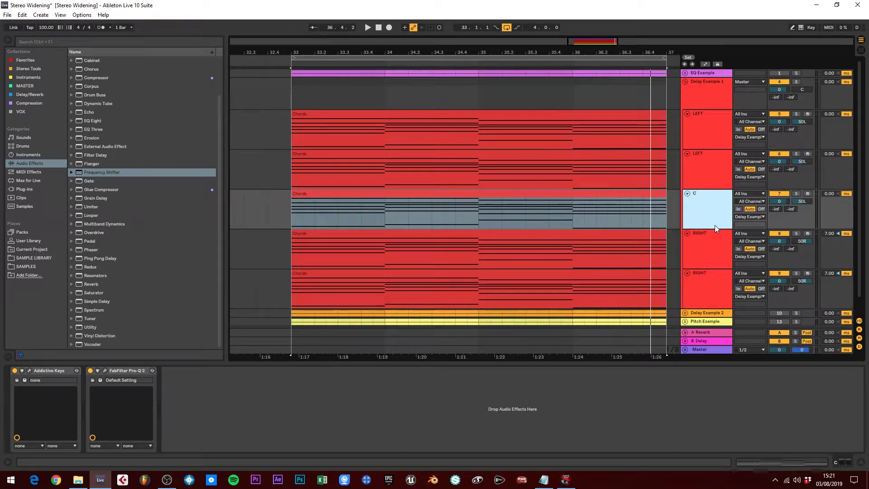
Pan the C track to the centre and audition it soloed, finishing with it unsoloed.
left_click(796, 194)
left_click(802, 201)
key("Delete")
key("space")
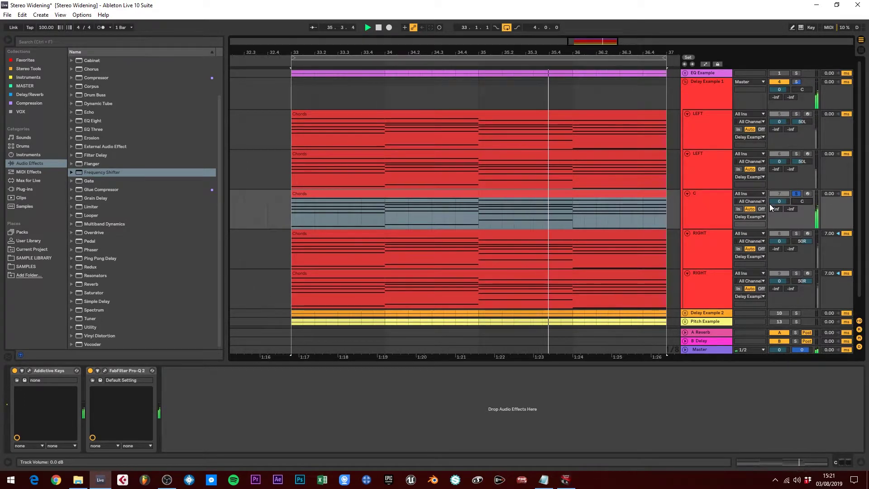
left_click(795, 192)
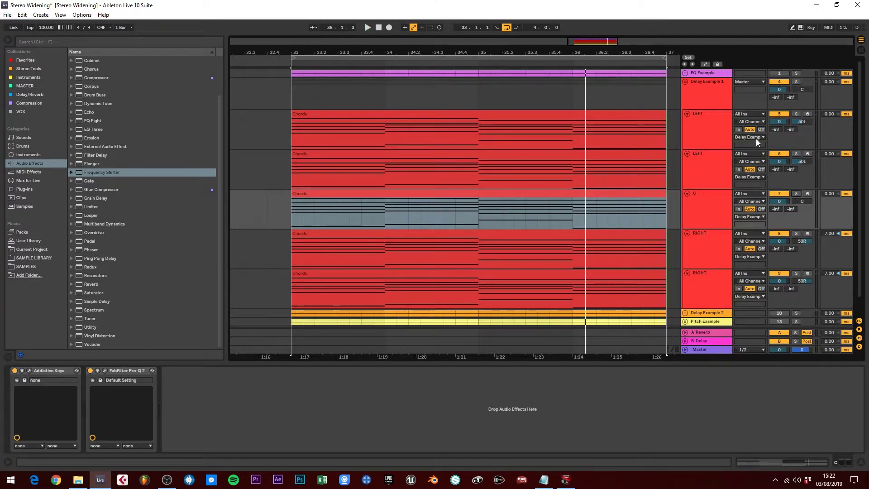
Set the first LEFT track's delay to -2.00 ms and select the second RIGHT track.
left_click(716, 124)
left_click_drag(829, 114, 829, 122)
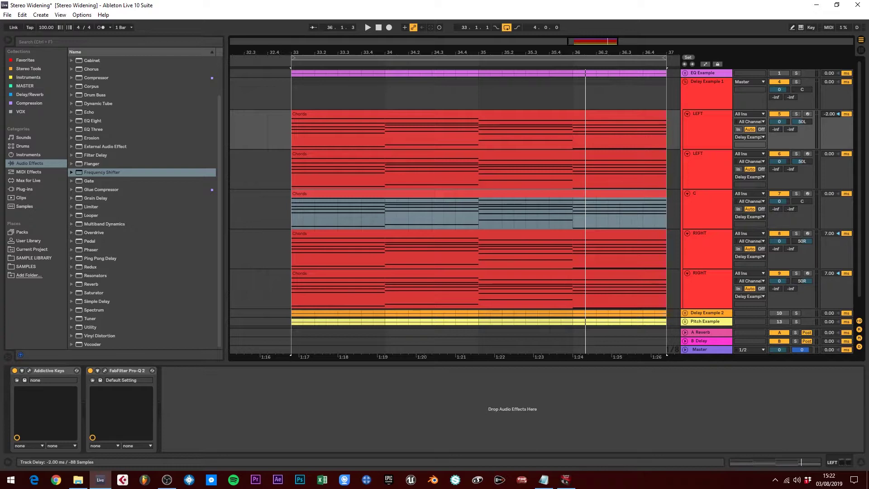
left_click(709, 282)
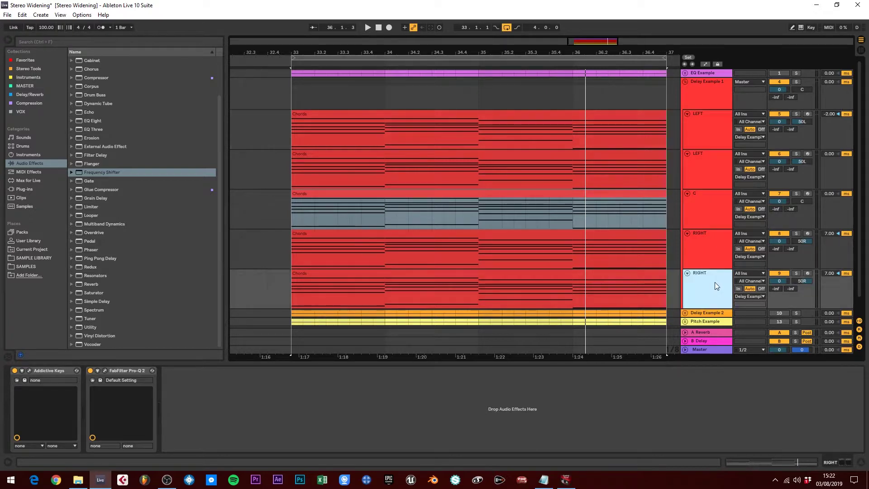
Reset both RIGHT tracks' delays to 0.00 ms and set the last RIGHT track's delay to 2.00 ms.
left_click(838, 274)
key("Delete")
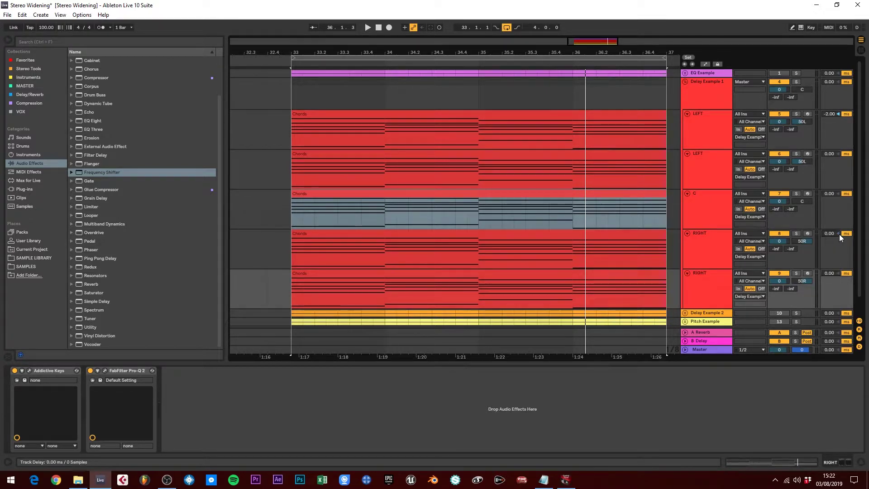
left_click_drag(831, 276, 831, 273)
left_click_drag(829, 273, 829, 276)
Mute the second LEFT and first RIGHT tracks, then play the Delay Example 1 group soloed.
left_click(781, 233)
left_click(796, 82)
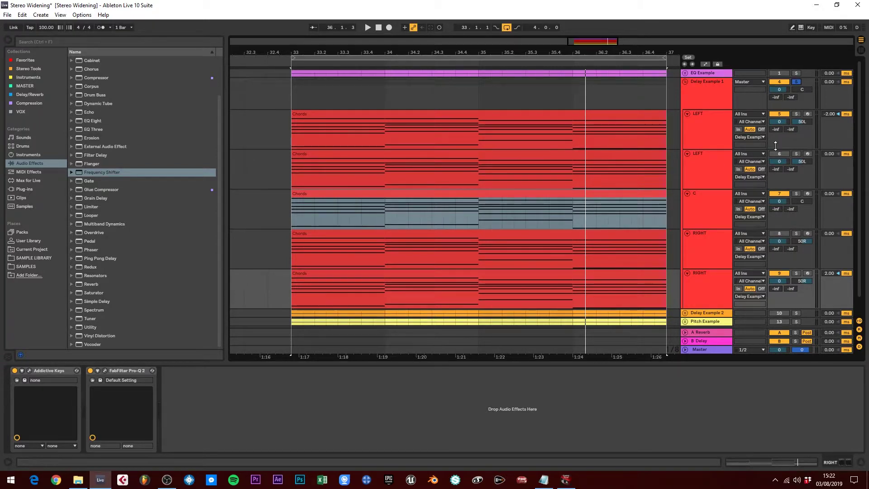
key("space")
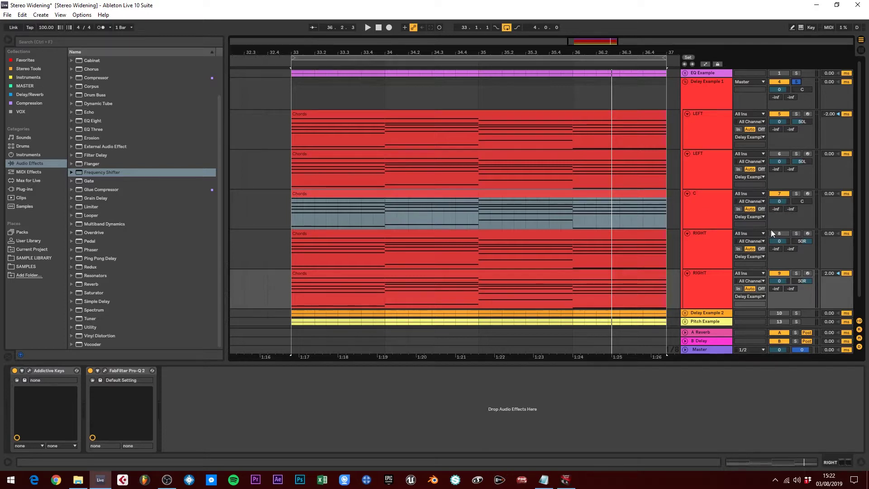
Audition the Delay Example 1 group with the C track muted.
left_click(710, 198)
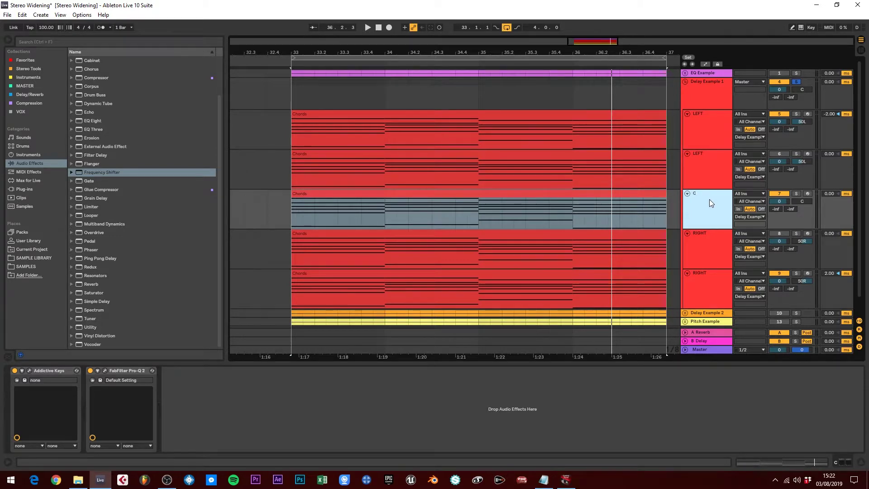
left_click(779, 193)
key("space")
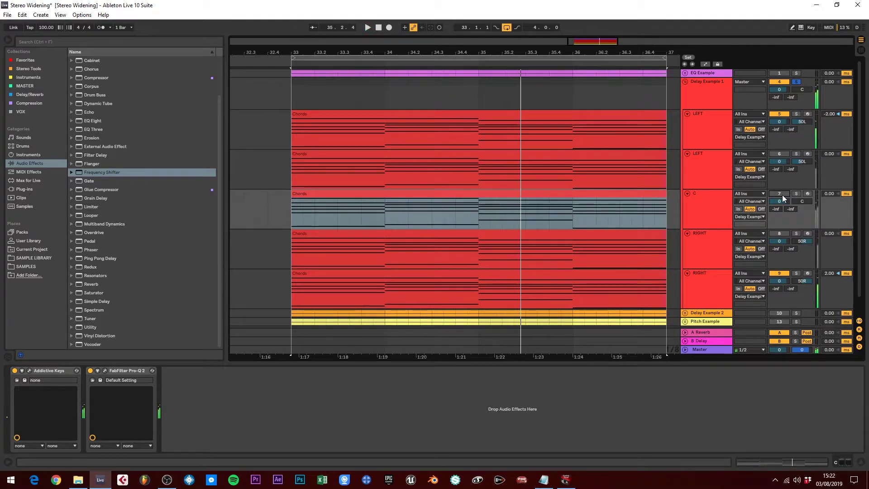
left_click(713, 195)
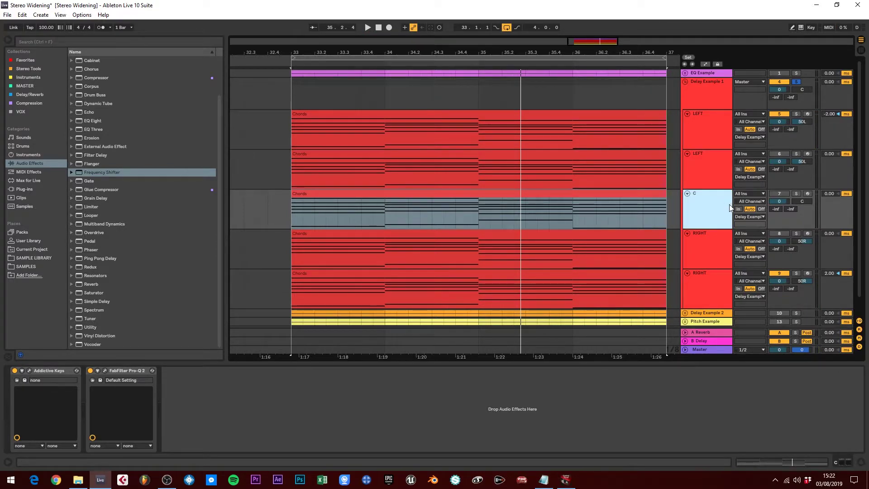
Reactivate the C track during playback, lower its volume to -3.6 dB, and mute it again.
left_click(779, 194)
key("space")
left_click_drag(779, 202, 779, 217)
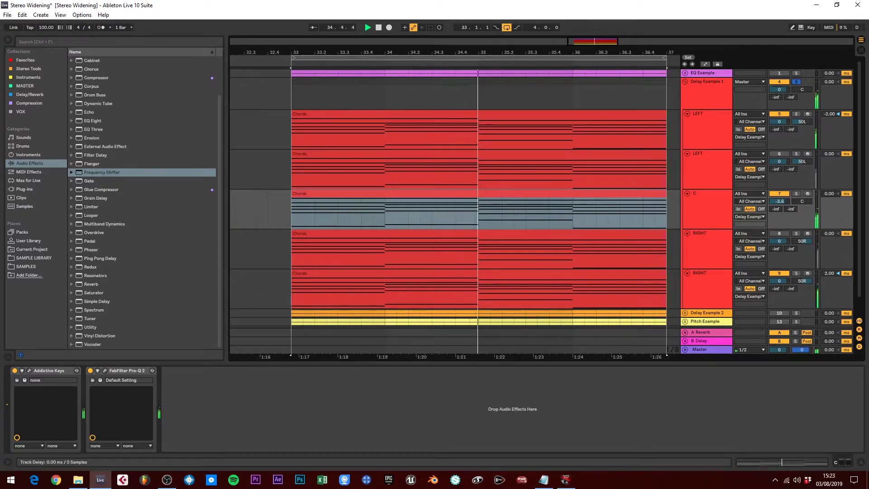
left_click(779, 194)
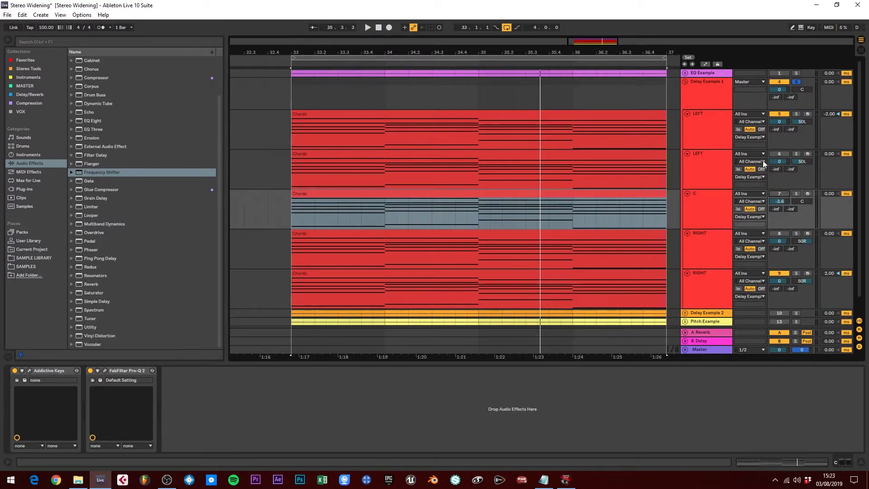
Activate the second LEFT and first RIGHT tracks, set their delays to -3.00 ms and 3.00 ms, and audition the result.
left_click(712, 152)
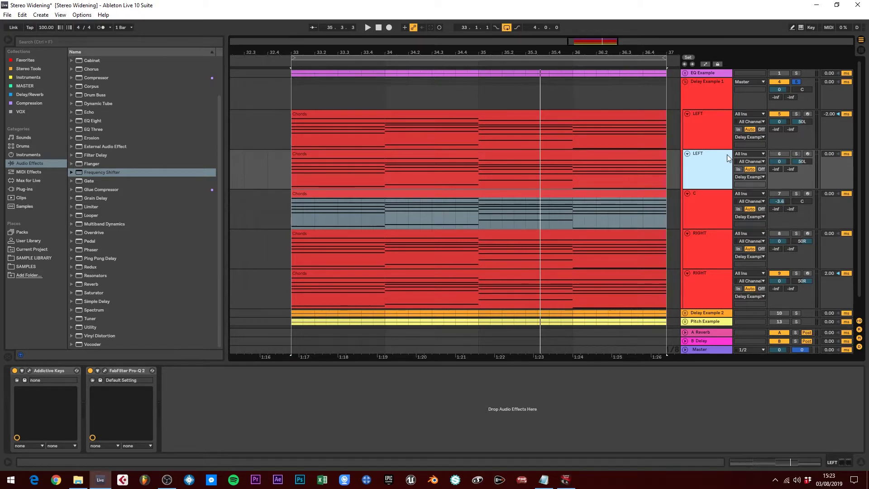
left_click(783, 155)
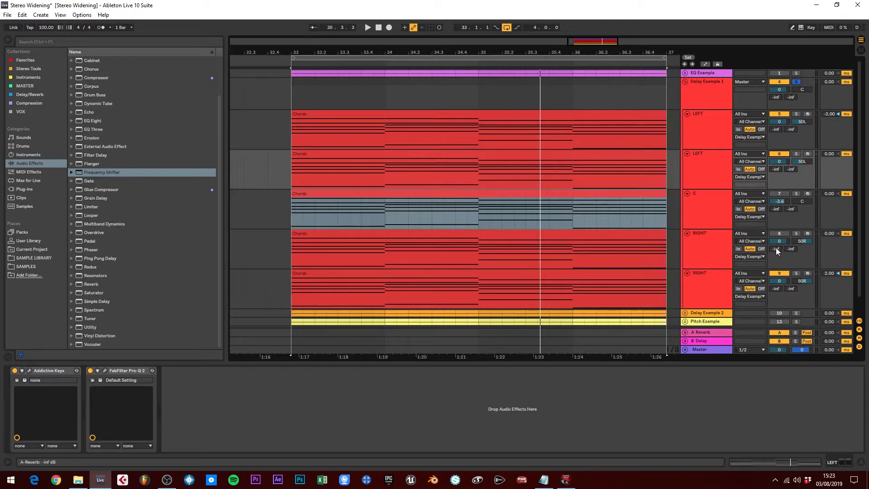
left_click(779, 234)
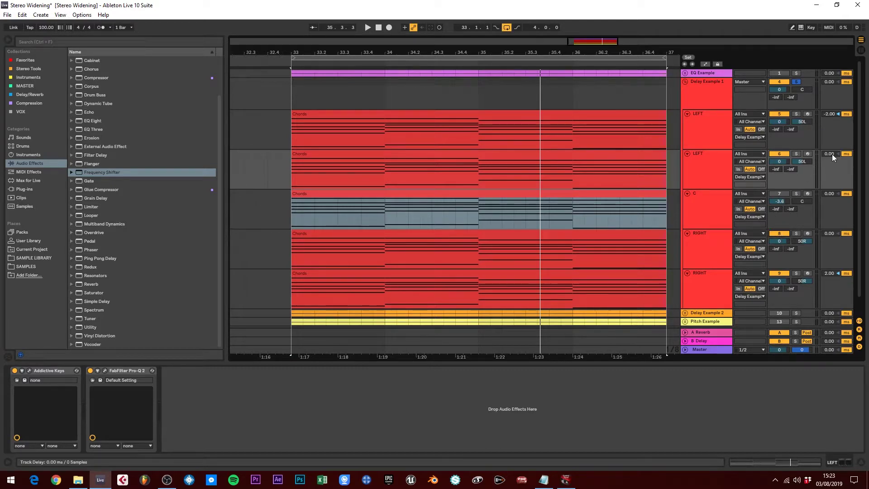
left_click_drag(827, 155, 827, 168)
left_click_drag(829, 233, 829, 228)
key("space")
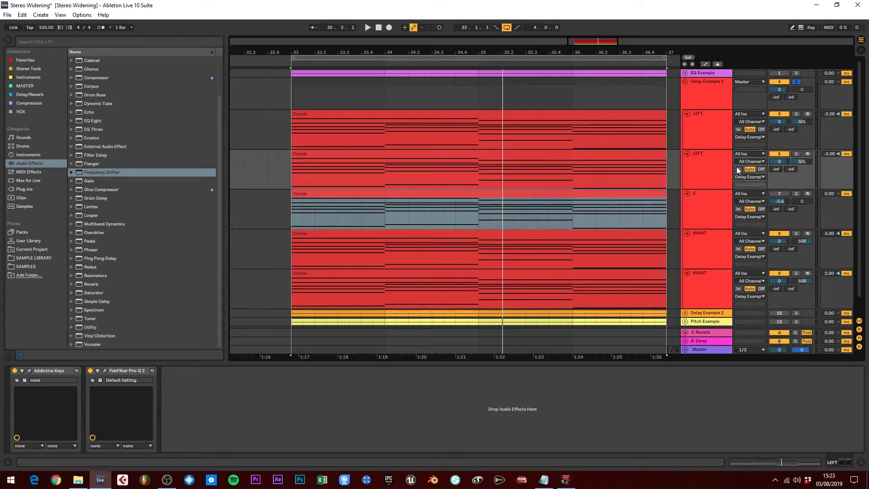
Fold all five tracks inside the Delay Example 1 group.
left_click(713, 136)
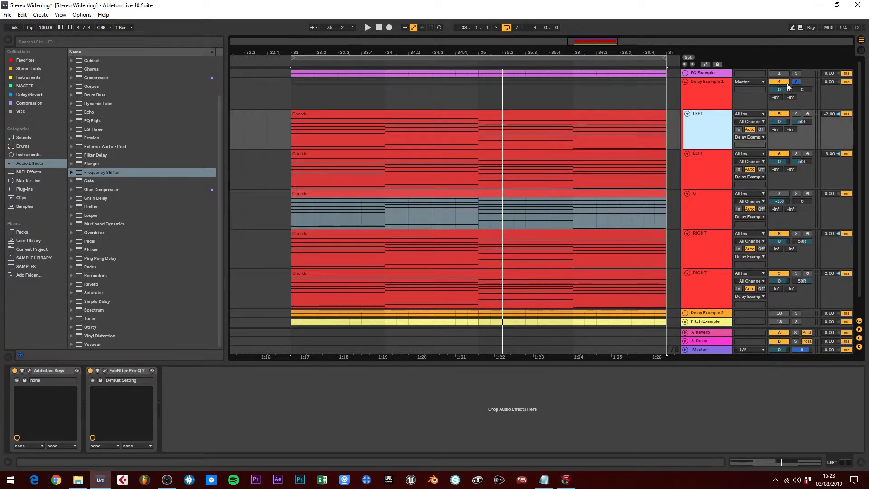
left_click(686, 114)
left_click(686, 122)
left_click(687, 132)
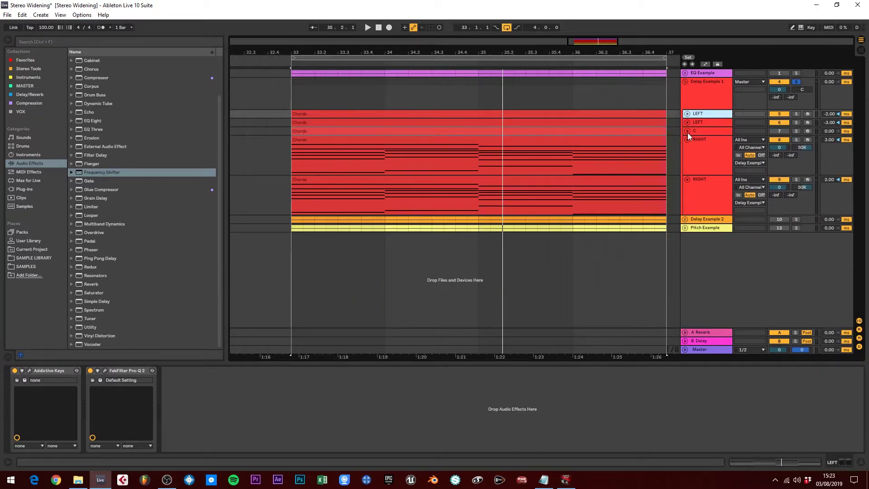
left_click(687, 139)
left_click(687, 148)
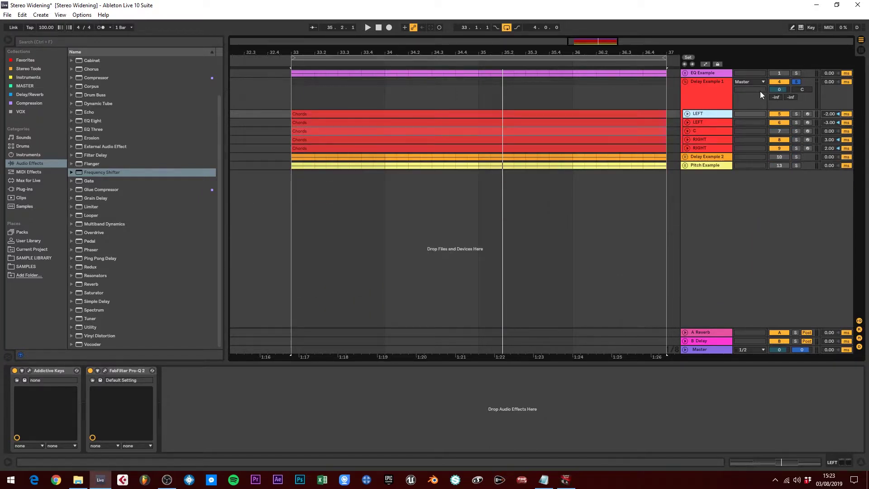
Unsolo the Delay Example 1 group and fold it.
left_click(703, 88)
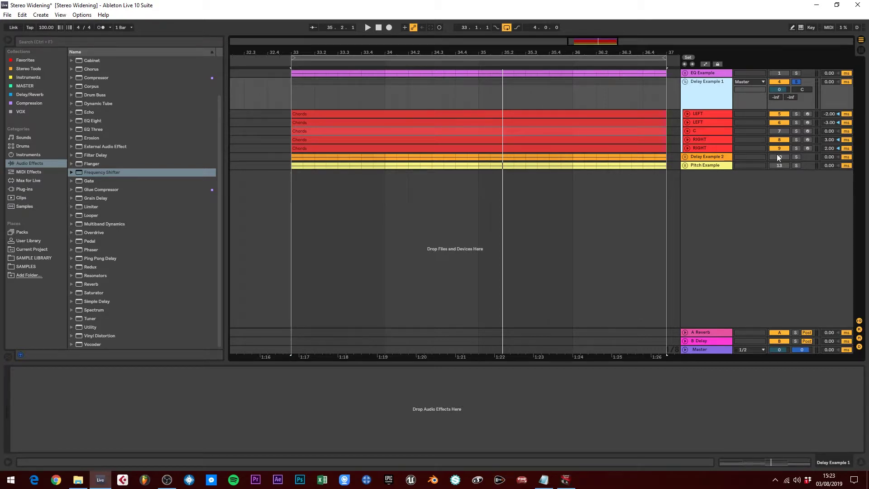
left_click(710, 166)
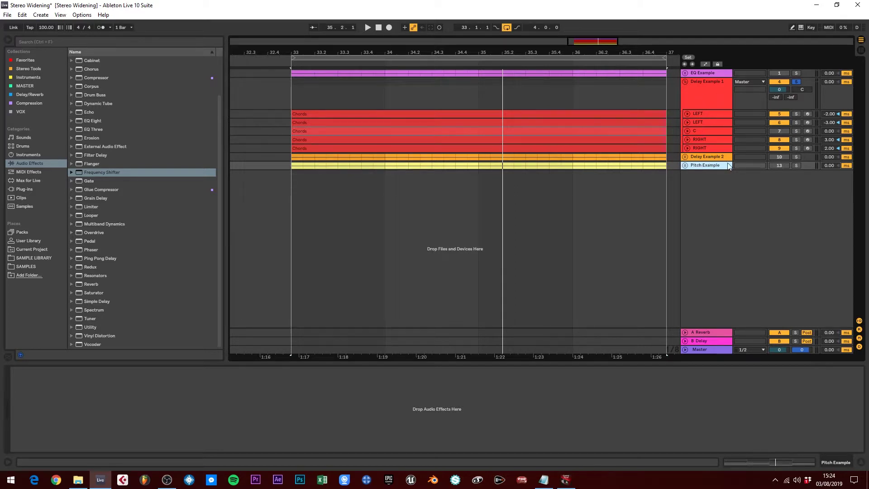
left_click(708, 159)
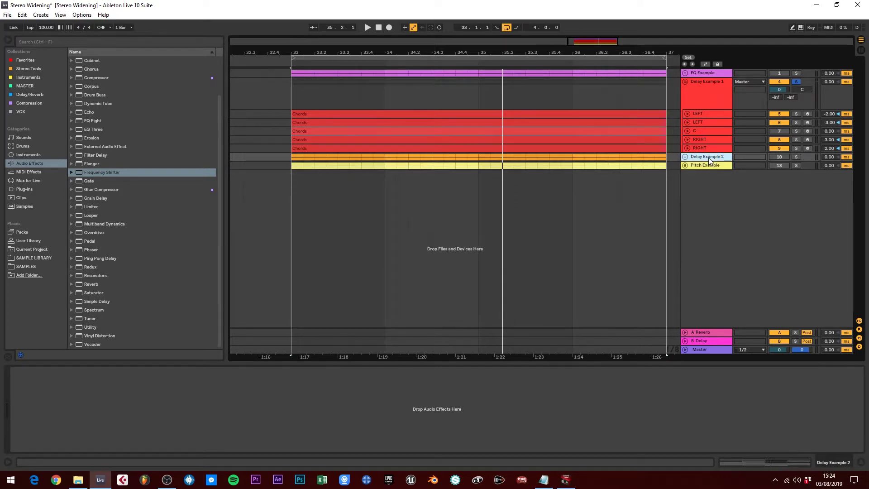
left_click(796, 82)
left_click(685, 82)
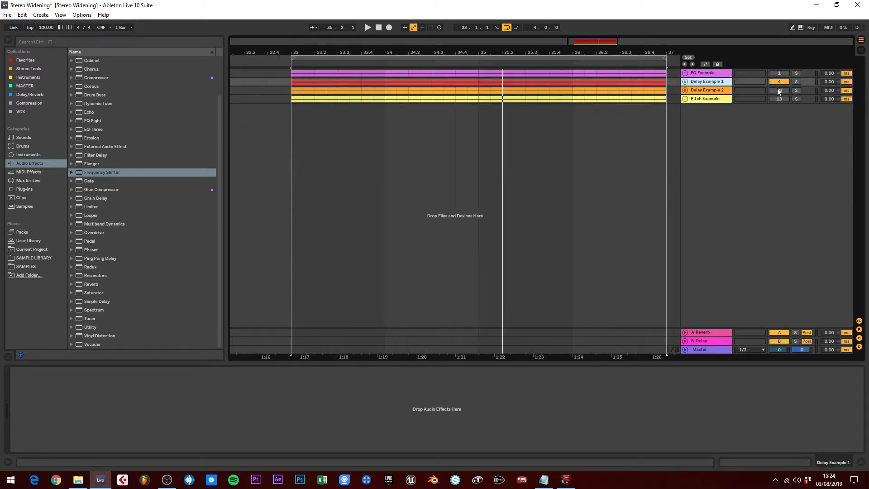
Mute Delay Example 1, unfold and activate Delay Example 2, and play its pluck tracks with the group soloed.
left_click(686, 91)
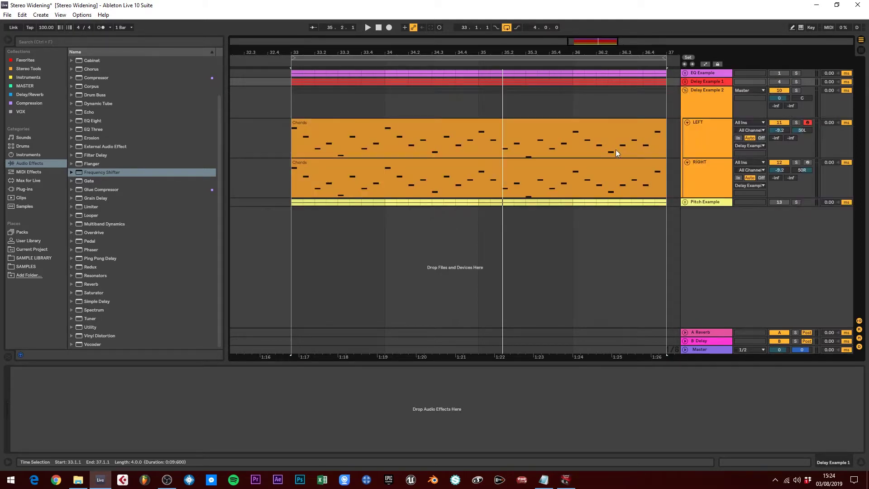
left_click(683, 138)
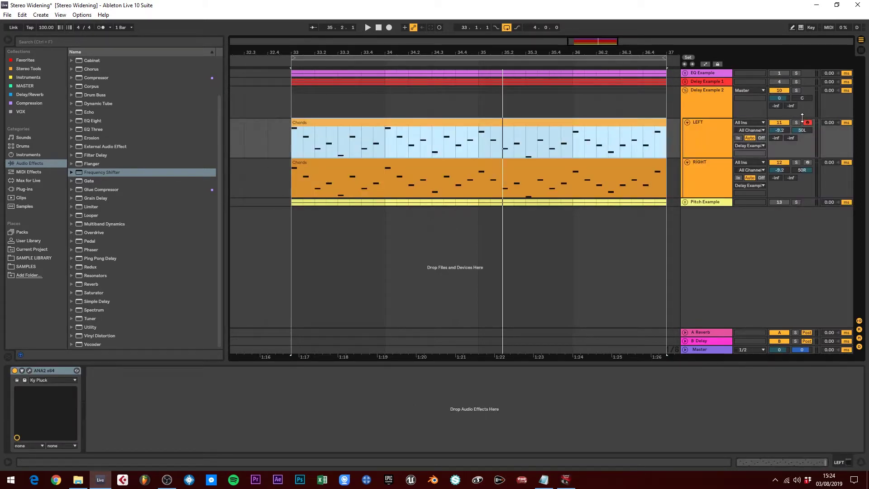
left_click(796, 90)
left_click(349, 123)
key("space")
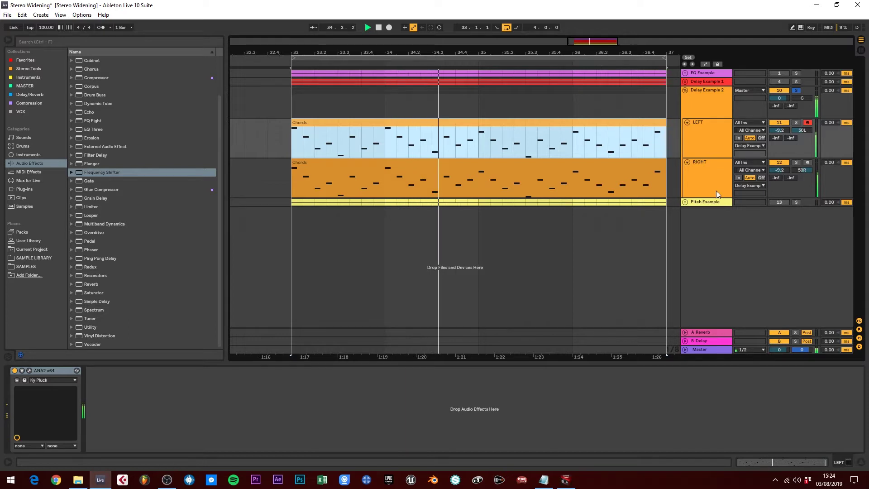
Try delays of -1.00 ms and -13.00 ms on the Delay Example 2 LEFT track during playback.
left_click(832, 124)
left_click_drag(832, 124, 832, 126)
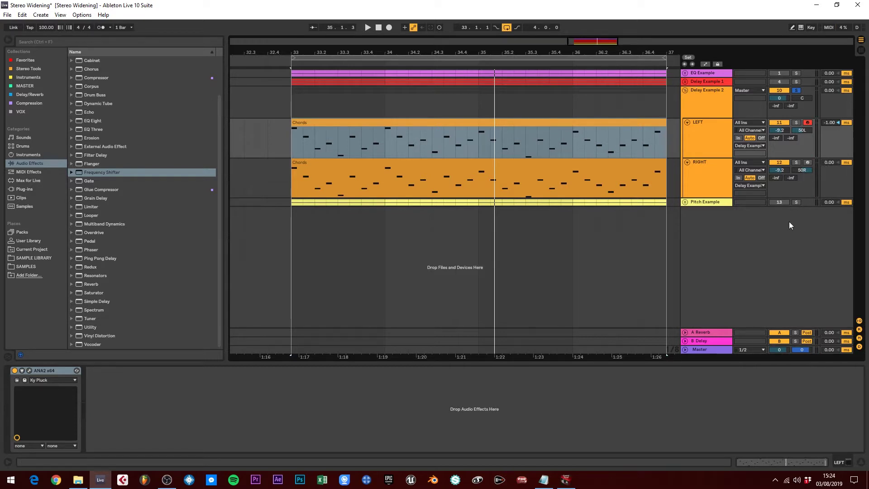
key("space")
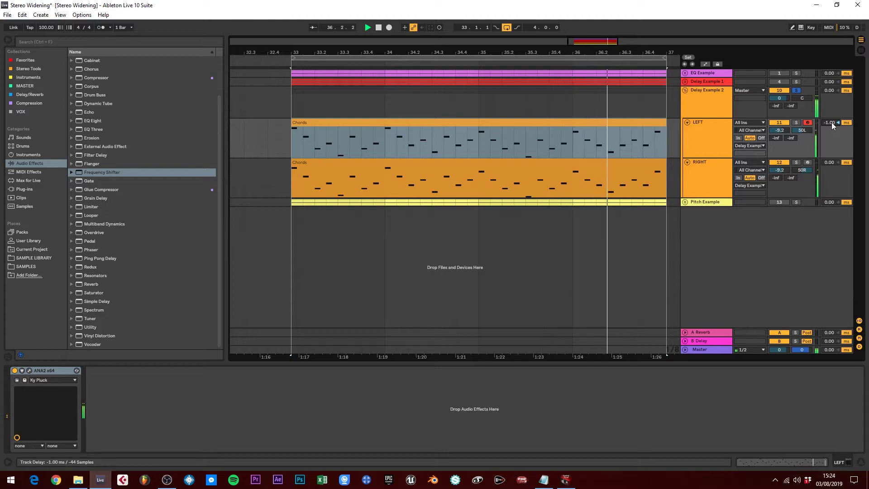
left_click_drag(832, 122, 831, 155)
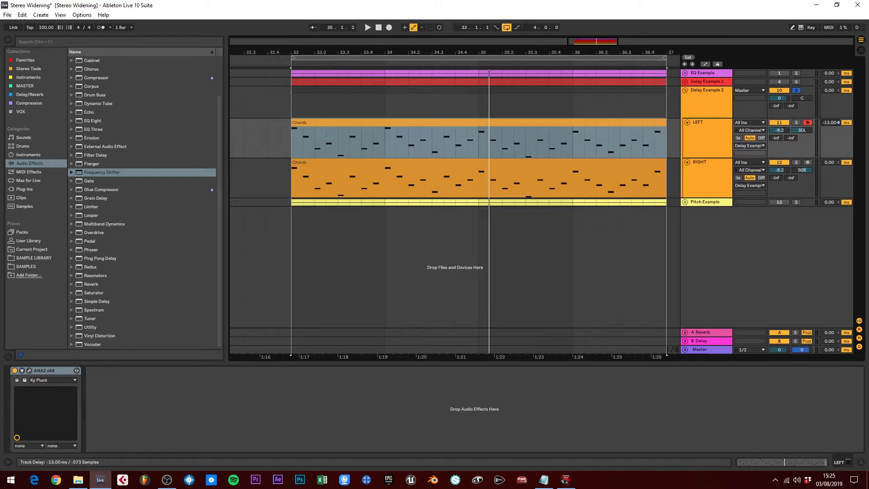
Audition the Delay Example 2 LEFT track with a 3.00 ms delay, finishing with the delay reset to 0.00 ms.
left_click_drag(830, 122, 830, 121)
key("space")
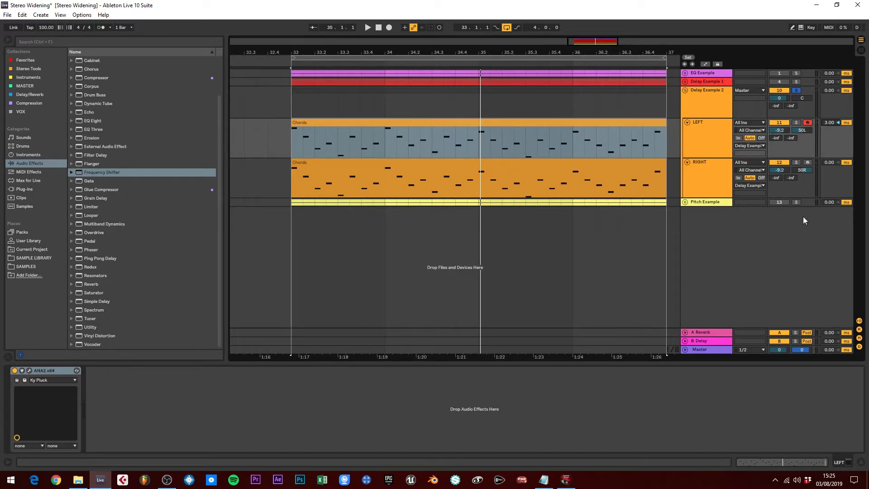
key("space")
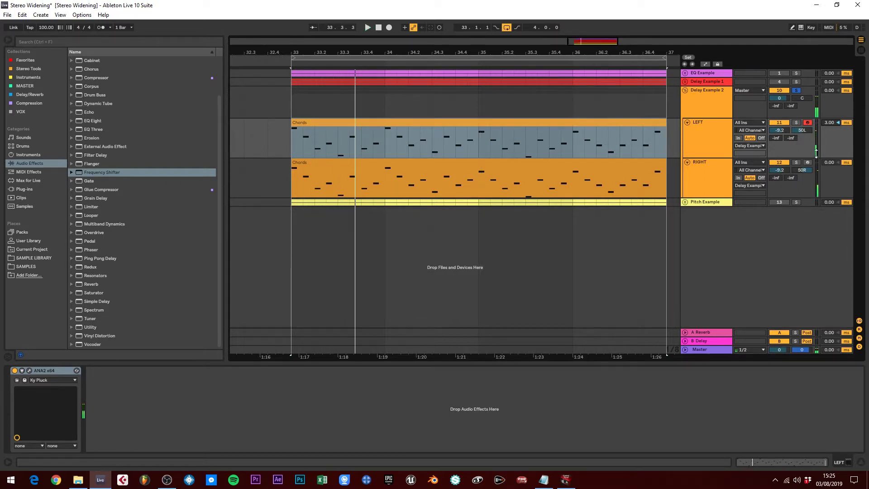
left_click_drag(837, 121, 828, 131)
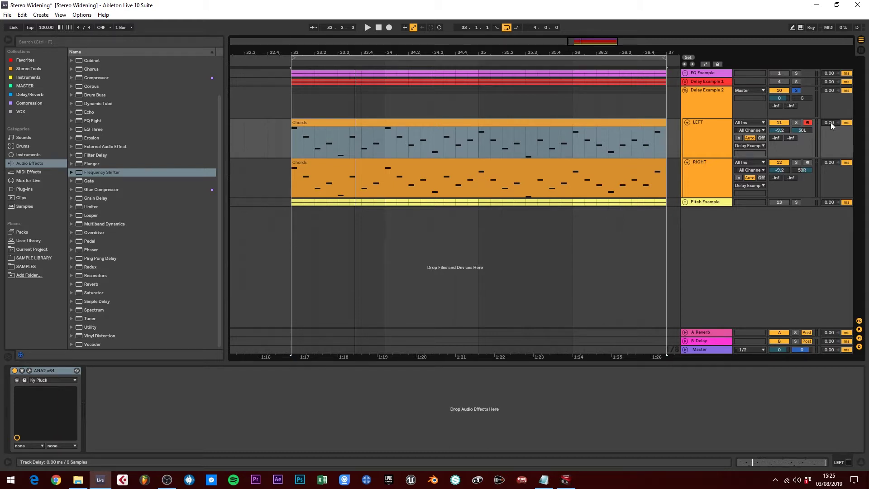
Audition a 2.00 ms LEFT delay and a -1.00 ms RIGHT delay in Delay Example 2, resetting each to 0.00 ms.
key("space")
left_click_drag(829, 123, 830, 118)
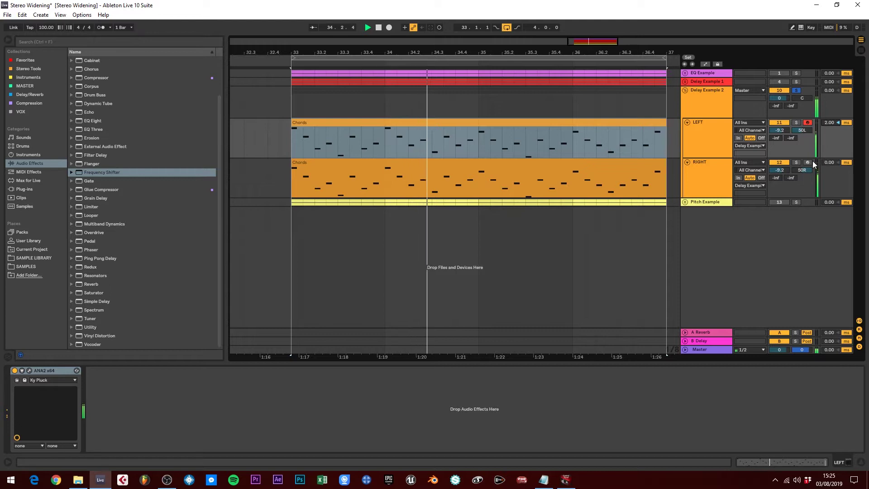
mouse_move(830, 122)
left_mouse_down()
mouse_move(830, 130)
mouse_move(836, 122)
left_mouse_up()
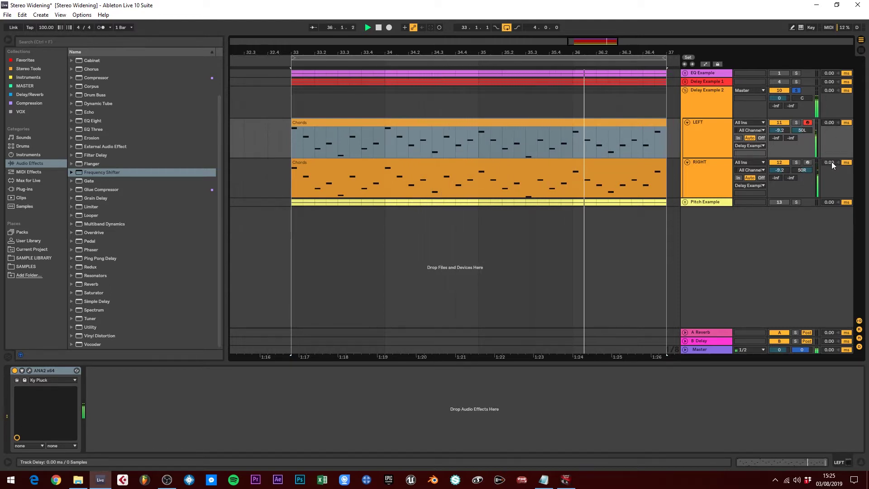
left_click_drag(832, 161, 832, 162)
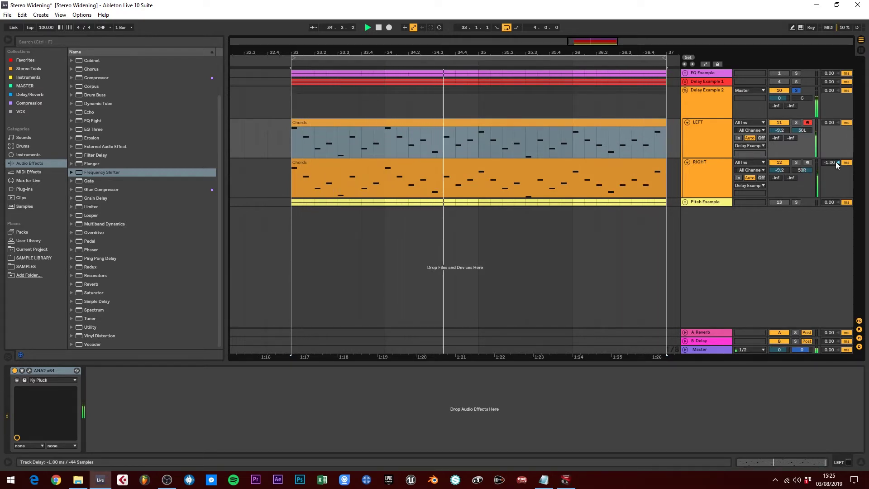
key("Delete")
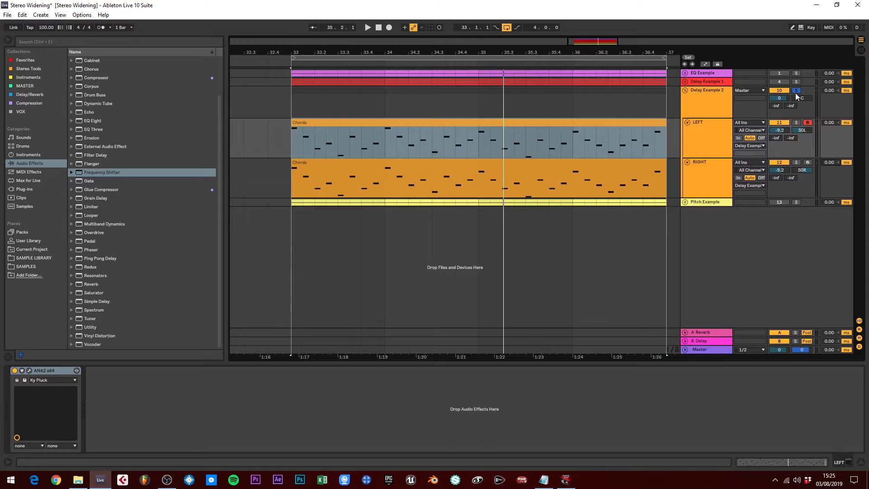
Unsolo and fold Delay Example 2, unfold and activate the Pitch Example group, and select its LEFT chord clip.
left_click(684, 90)
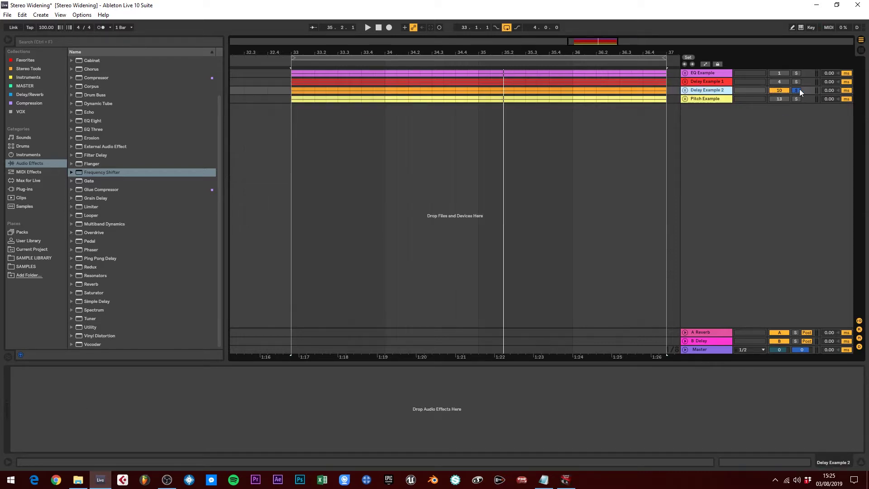
left_click(685, 99)
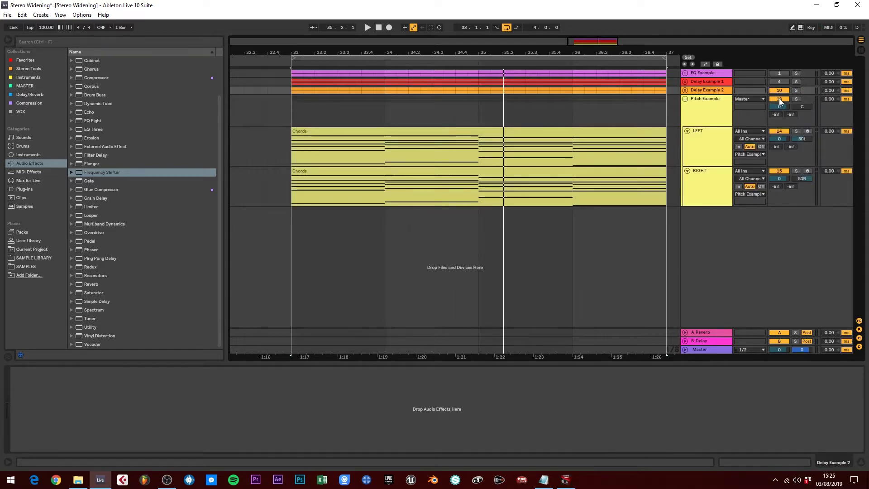
left_click(409, 131)
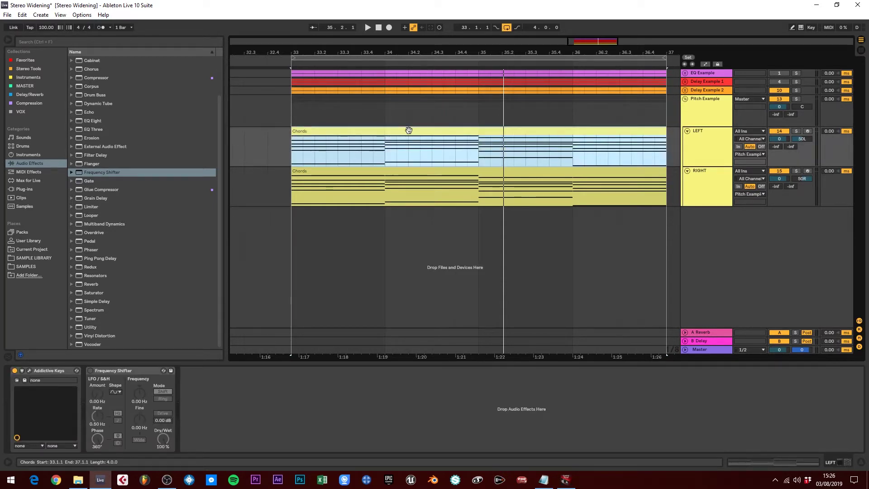
Audition the unprocessed LEFT and RIGHT chords in the Pitch Example group, then select the LEFT track.
key("space")
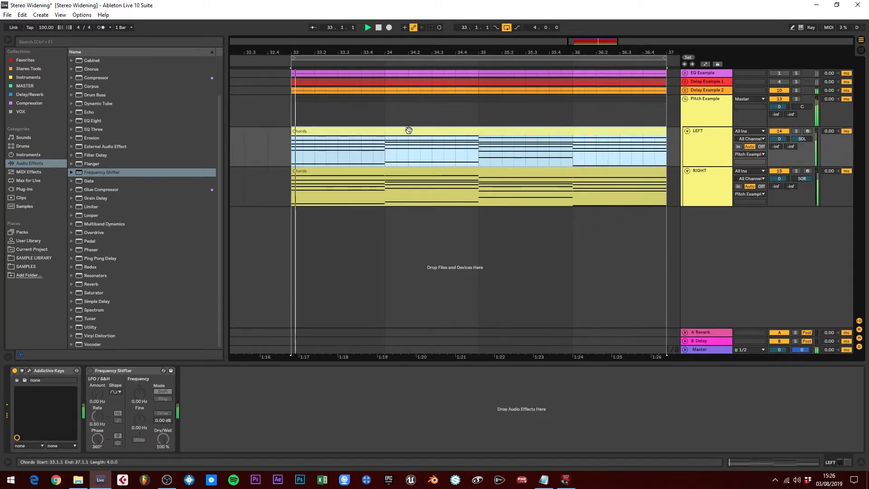
left_click(782, 90)
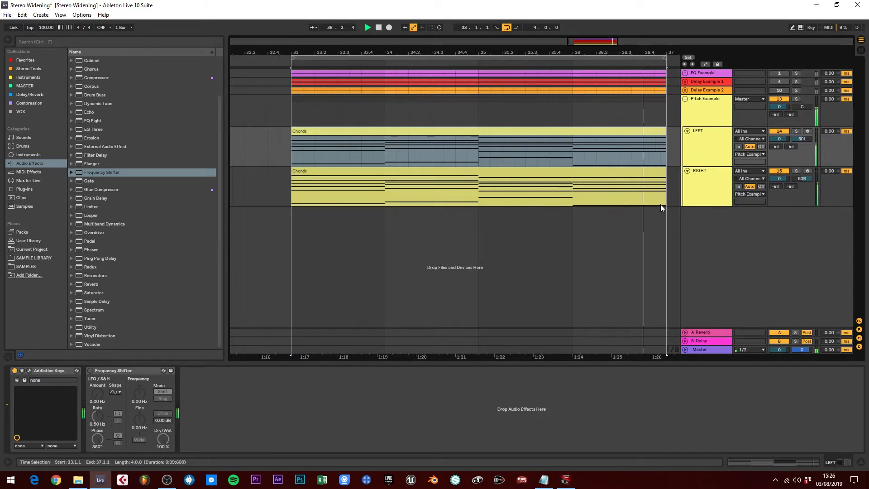
key("space")
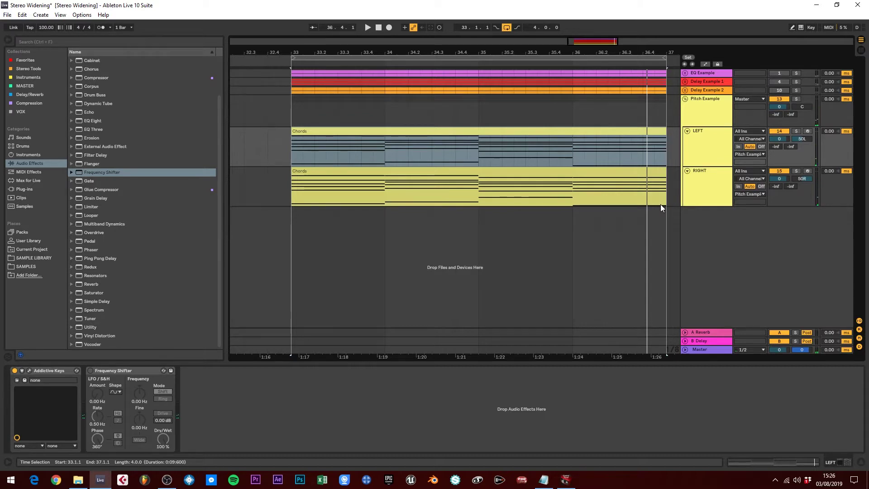
left_click(707, 145)
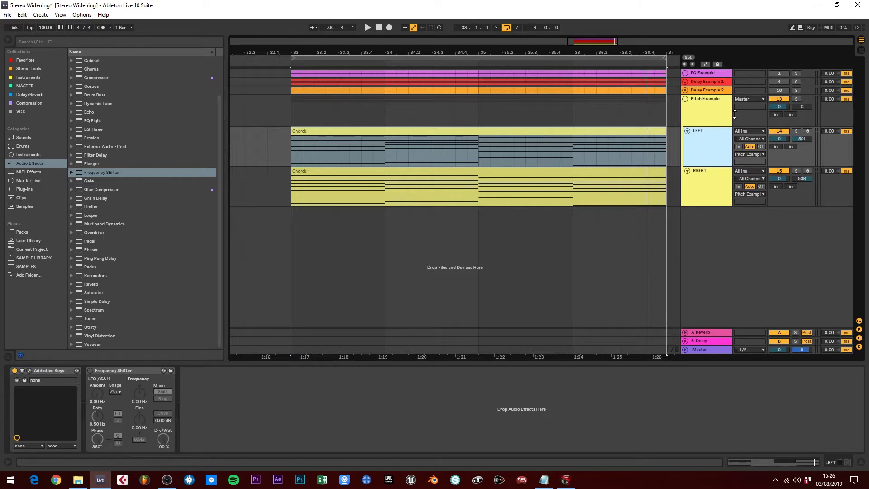
left_click(357, 136)
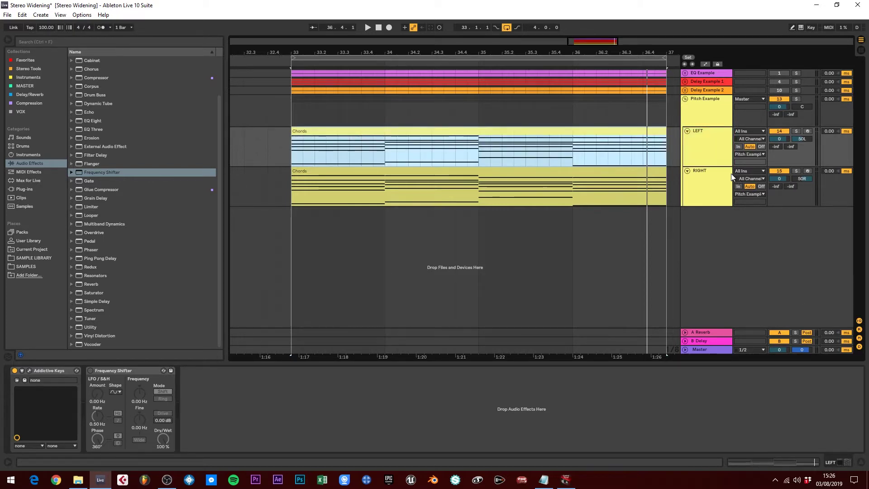
left_click(717, 141)
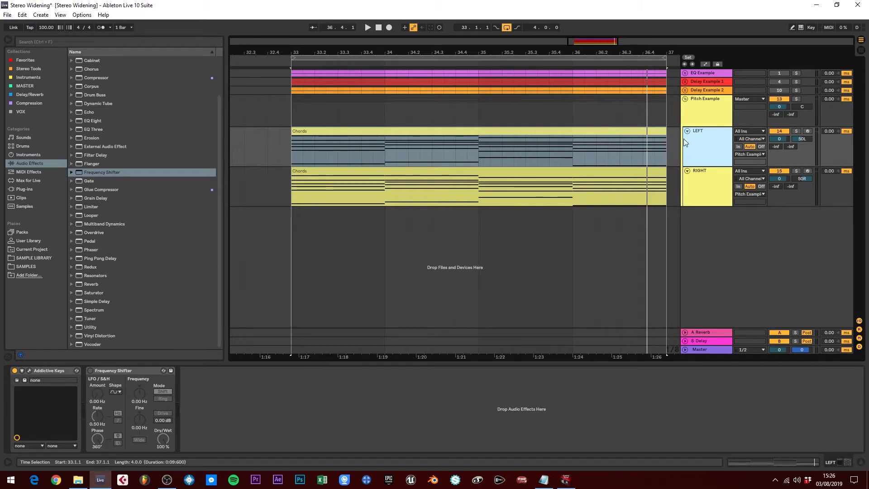
Solo the LEFT track, enable its Frequency Shifter, and try small fine frequency changes during playback.
left_click(796, 131)
key("space")
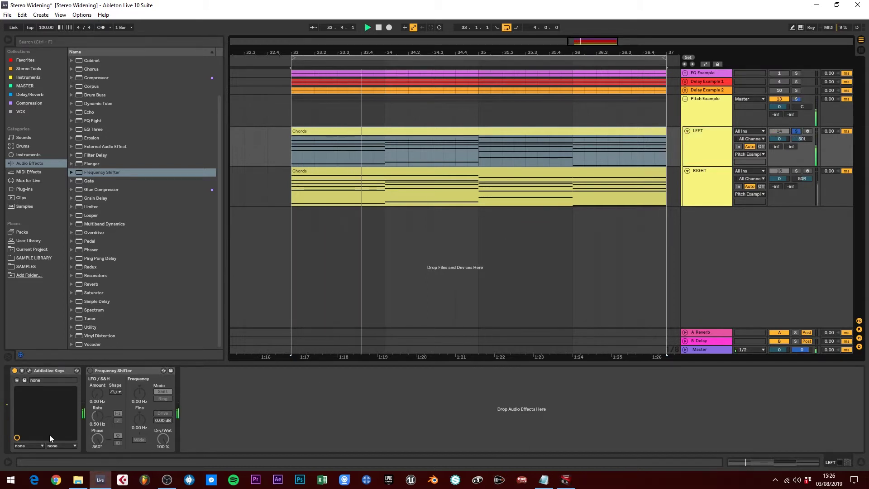
left_click(90, 371)
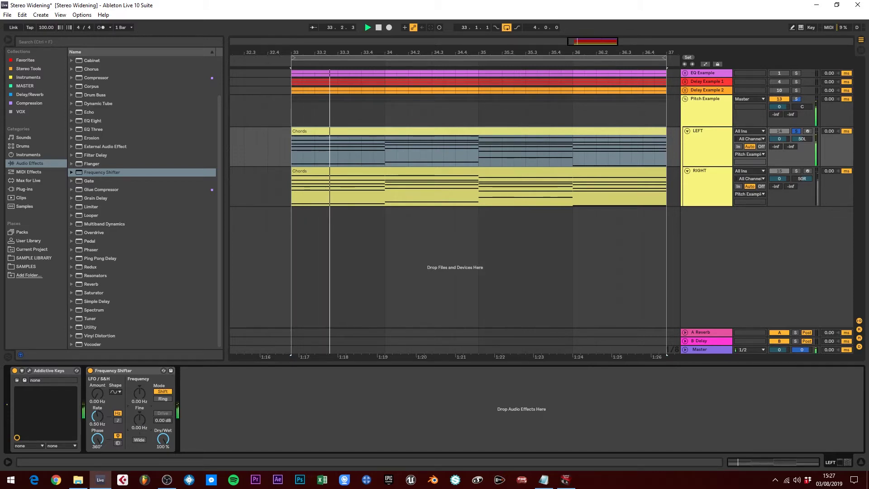
mouse_move(142, 423)
left_mouse_down()
mouse_move(142, 433)
mouse_move(141, 423)
left_mouse_up()
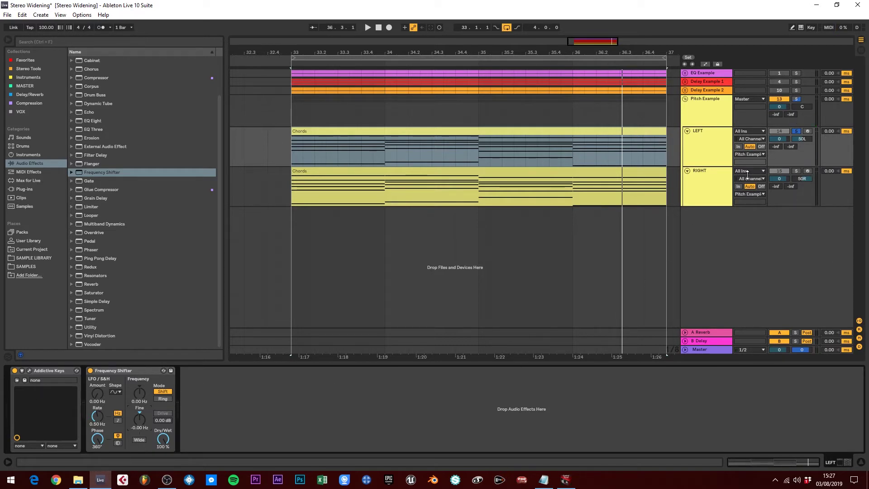
Unsolo the LEFT track and set its Frequency Shifter fine frequency to -1.37 Hz while both tracks play.
left_click(779, 131)
left_click(779, 171)
key("space")
left_click(710, 141)
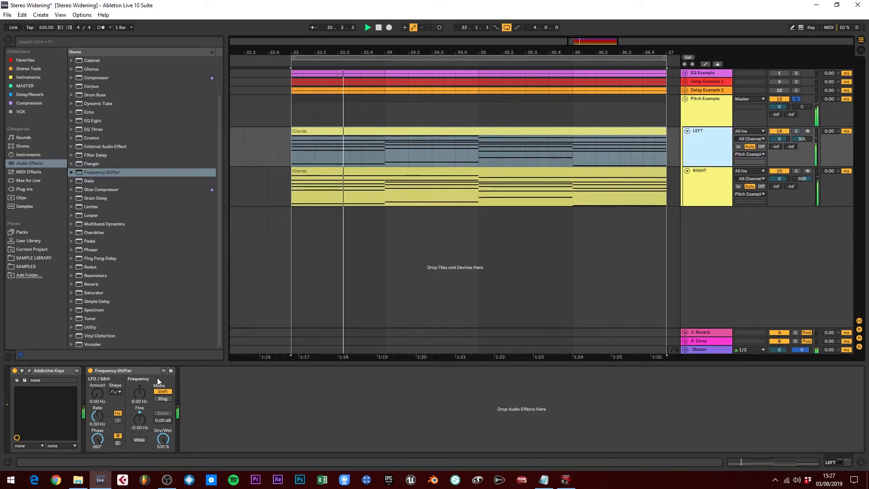
left_click_drag(140, 422, 140, 428)
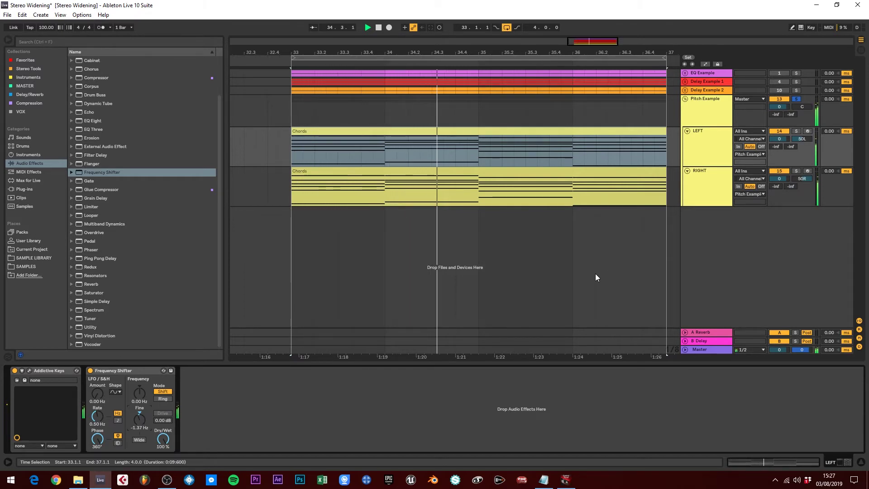
Enable the Frequency Shifter on the RIGHT track and set its fine frequency to 0.86 Hz during playback.
left_click(709, 181)
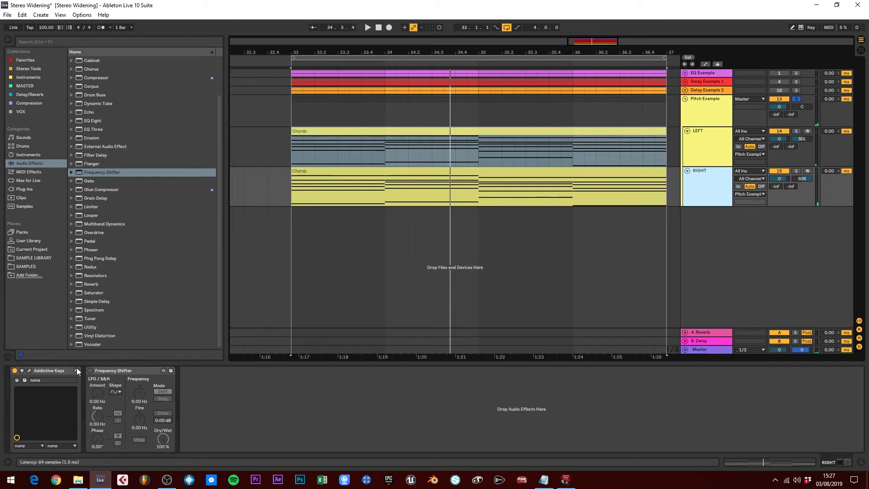
left_click(90, 370)
key("space")
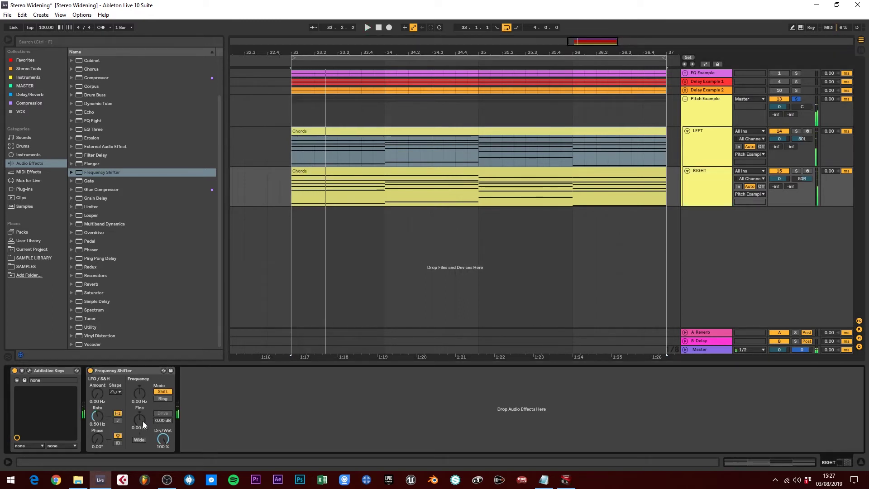
left_click_drag(143, 421, 142, 407)
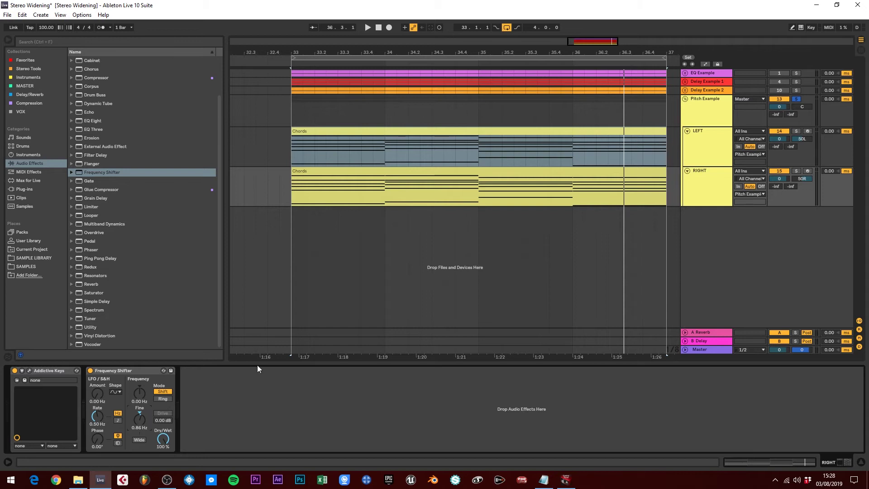
Select the LEFT chord clip and play the frequency-shifted LEFT and RIGHT tracks together.
left_click(708, 111)
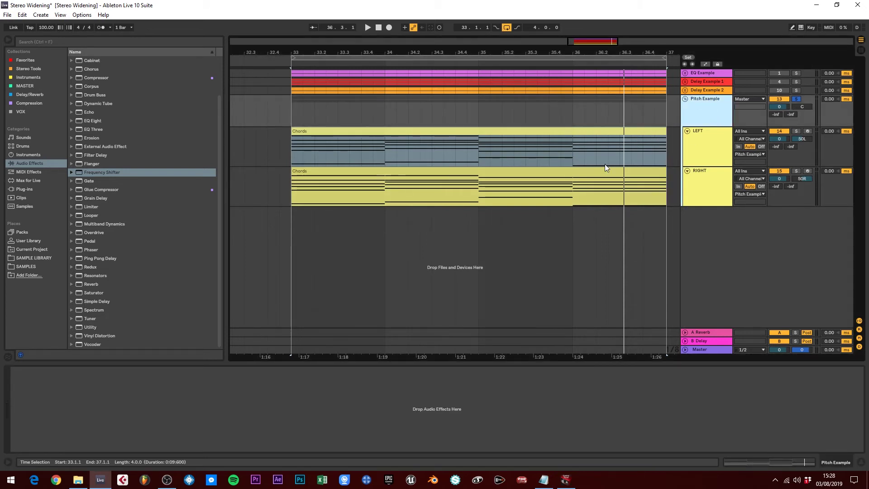
left_click(361, 135)
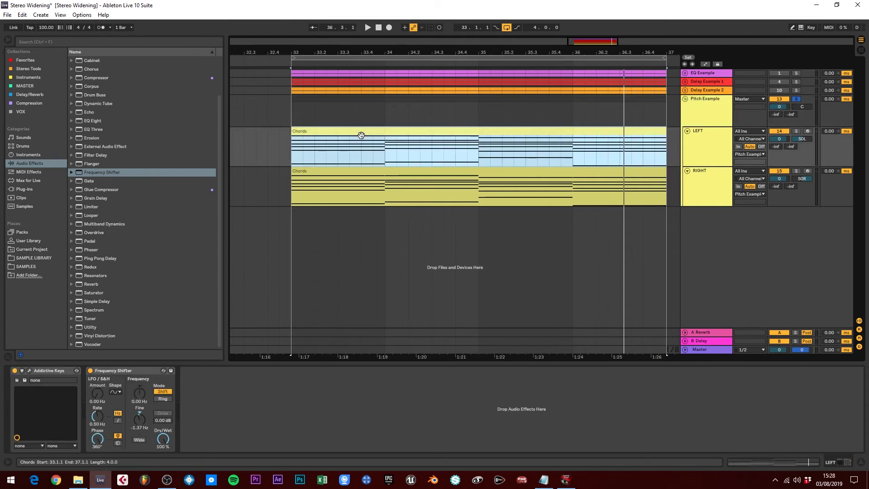
key("space")
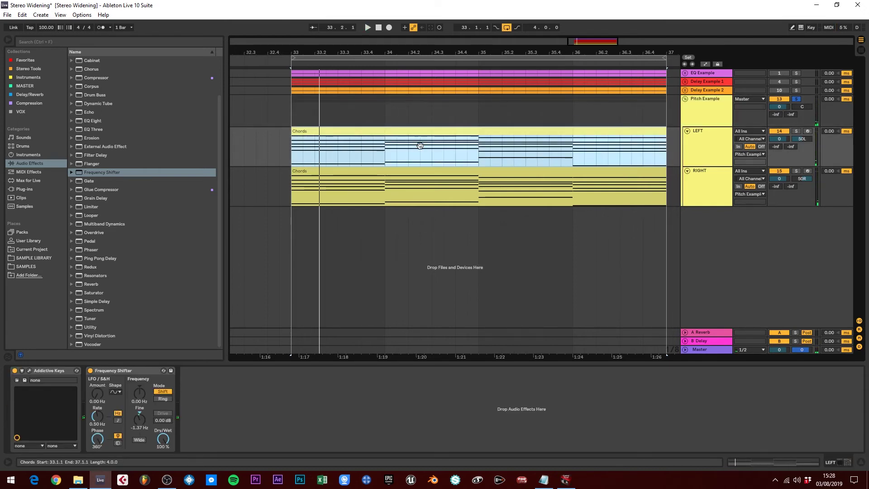
key("space")
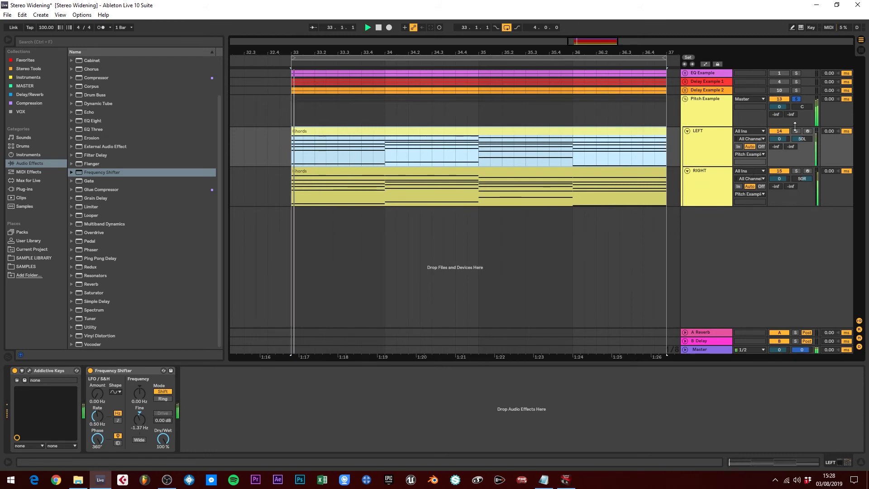
Try a -4.00 ms delay on the LEFT track, followed by -2.00 ms on LEFT with 2.00 ms on RIGHT.
left_click(830, 132)
type("-4")
key("Return")
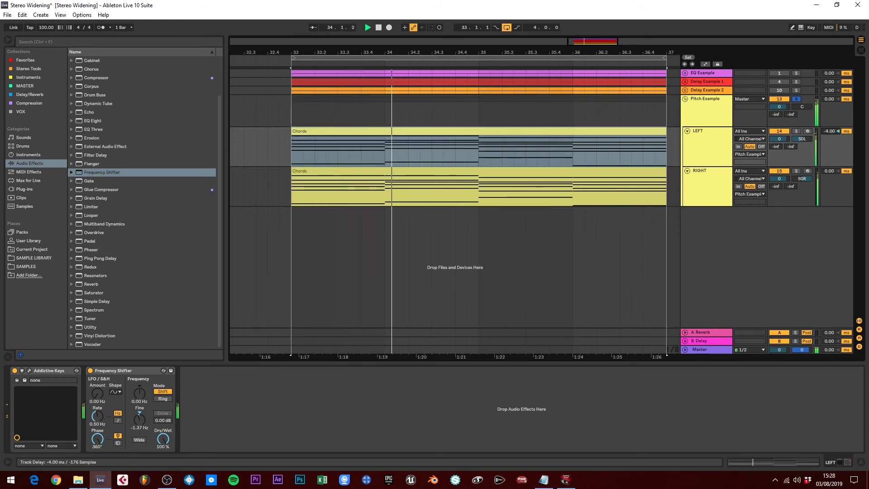
left_click_drag(830, 131, 829, 127)
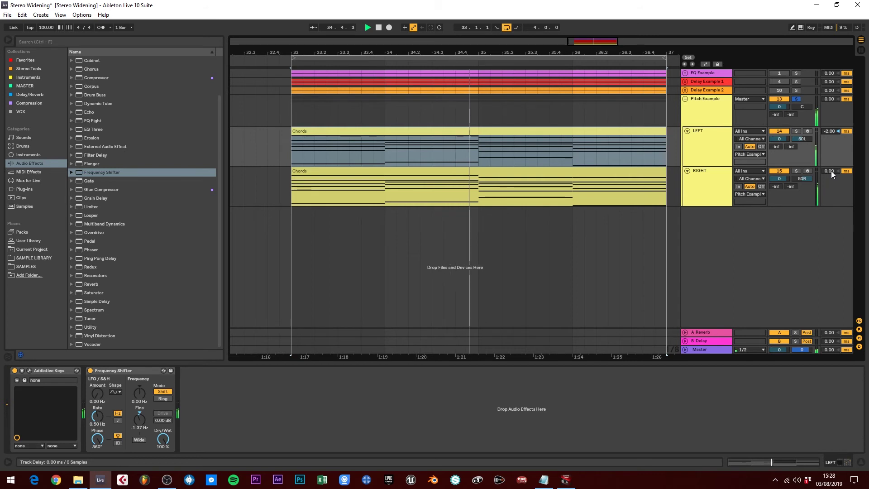
left_click_drag(831, 171, 831, 178)
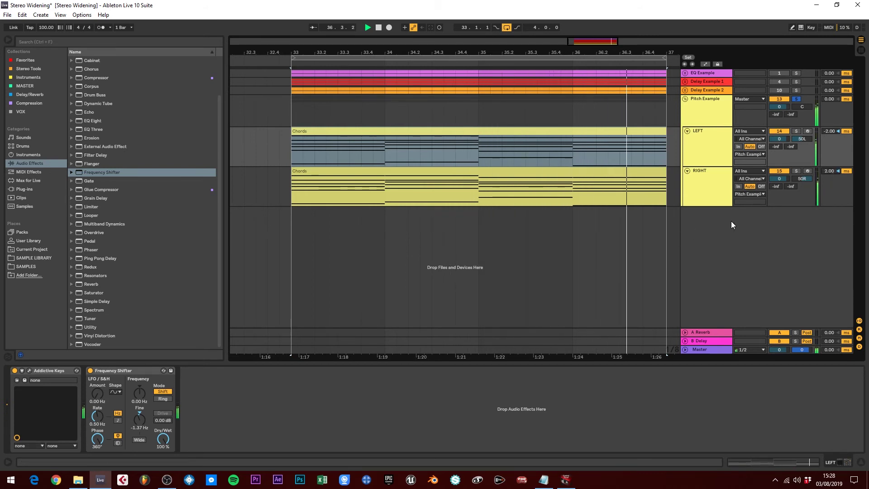
Set the RIGHT track delay to 4.00 ms and the LEFT track delay to -4.00 ms, and play the combined effect.
left_click_drag(826, 172, 826, 169)
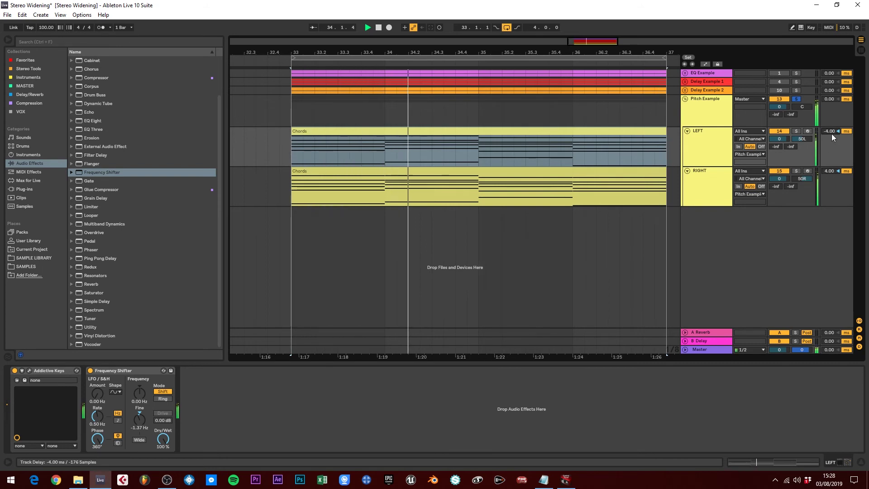
left_click_drag(830, 134, 820, 143)
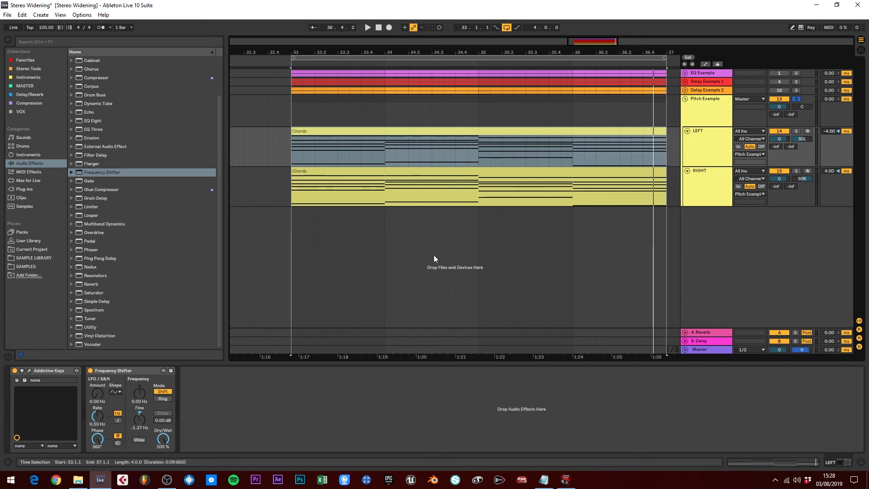
key("space")
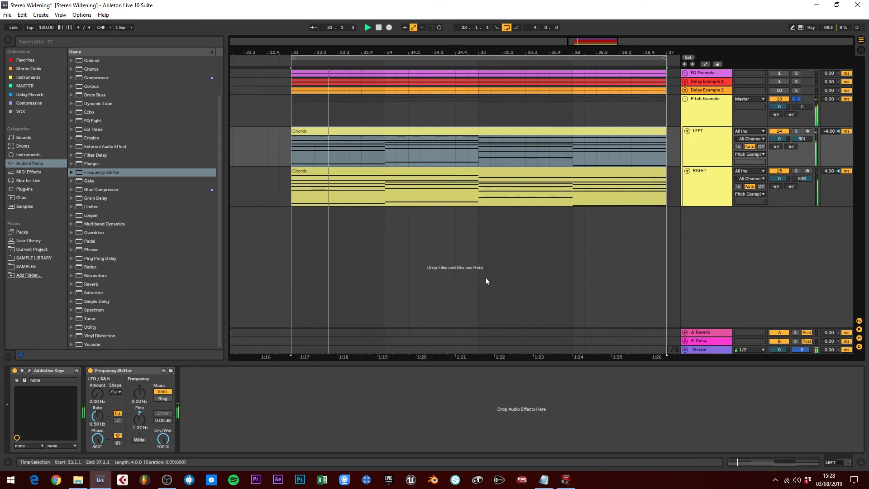